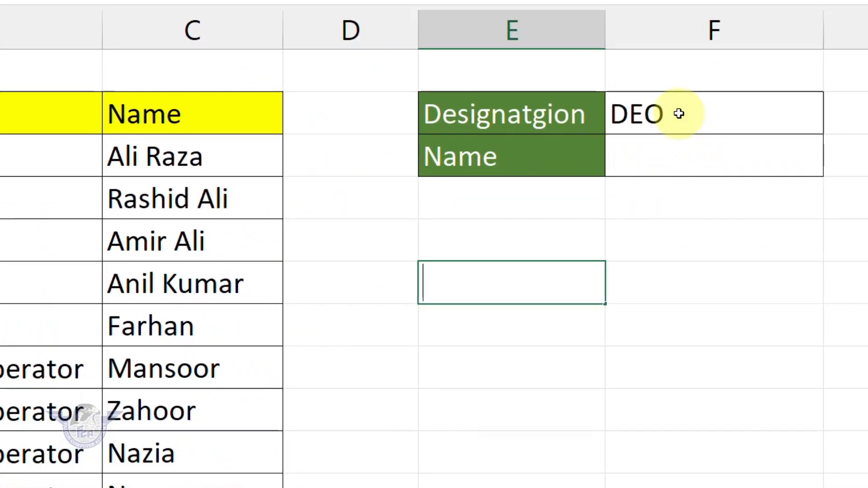
Step: Pick Accountant in F2 and check which names F3's drop-down offers
{"action": "left_click", "coordinate": [679, 114]}
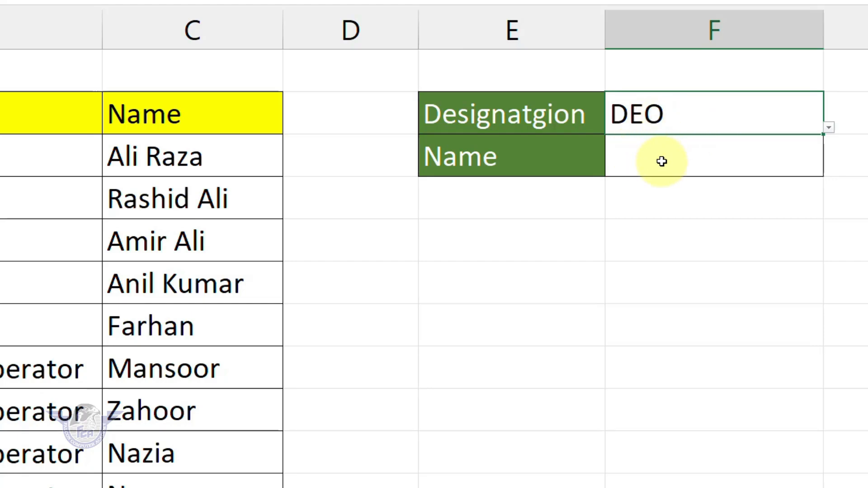
{"action": "left_click", "coordinate": [718, 159]}
{"action": "left_click", "coordinate": [724, 125]}
{"action": "left_click", "coordinate": [831, 129]}
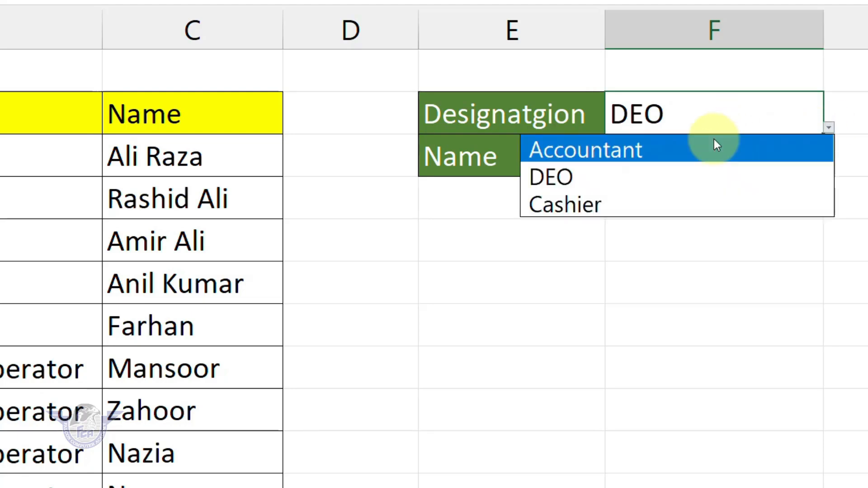
{"action": "left_click", "coordinate": [609, 151]}
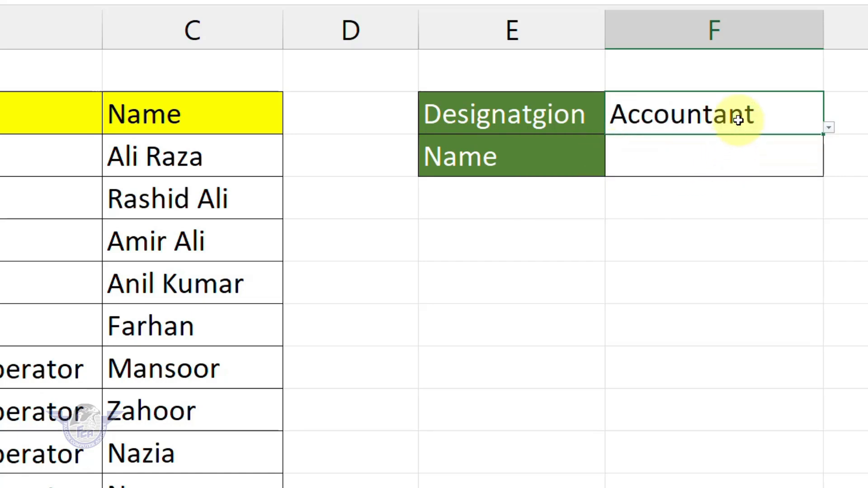
{"action": "left_click", "coordinate": [733, 149]}
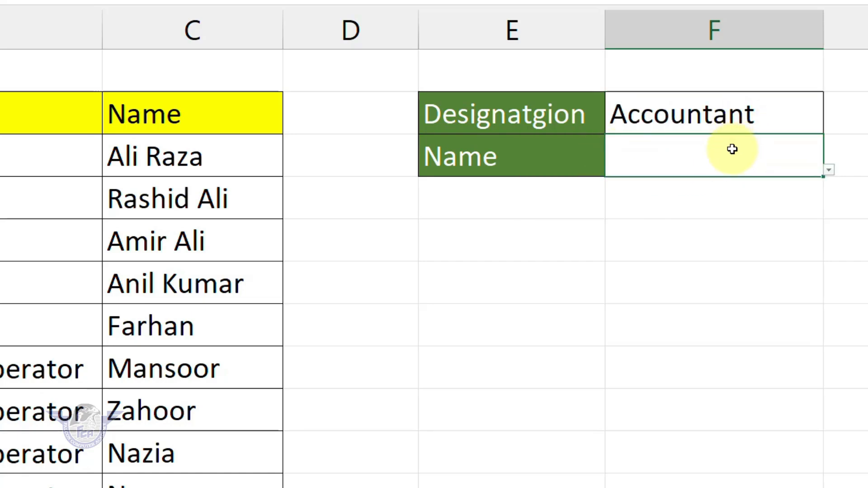
{"action": "left_click", "coordinate": [829, 171]}
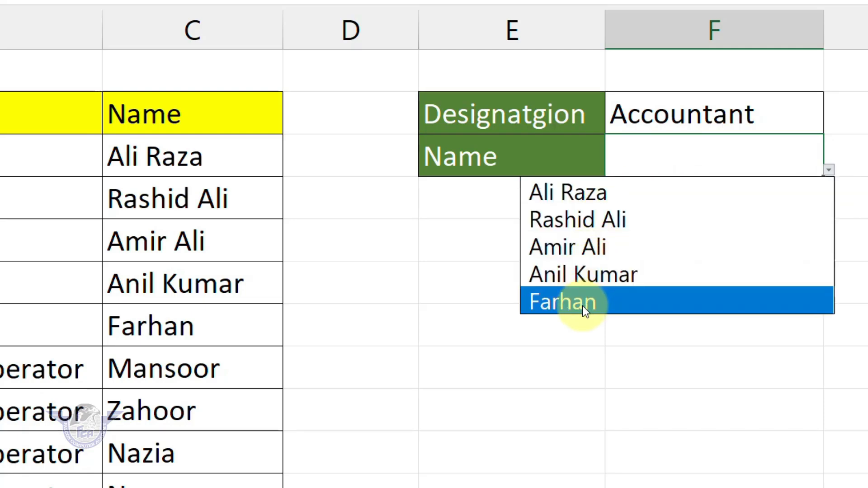
{"action": "left_click", "coordinate": [702, 103]}
Step: Switch F2 to DEO and check F3's name list again
{"action": "left_click", "coordinate": [714, 124]}
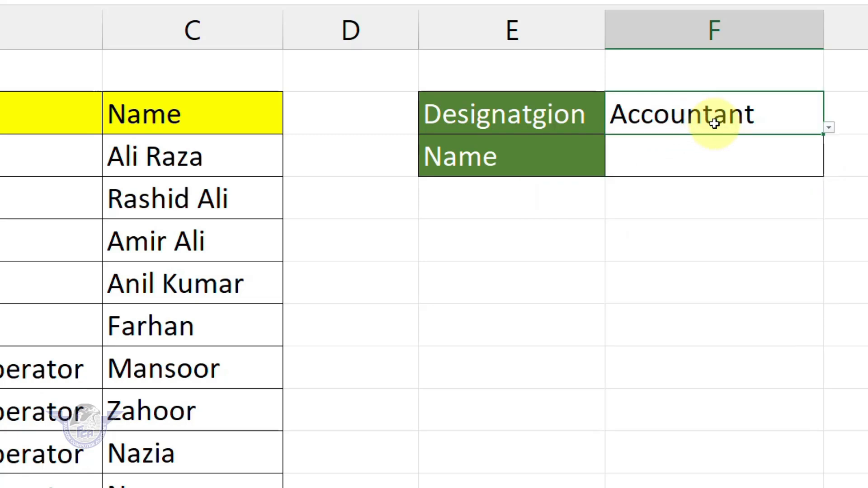
{"action": "left_click", "coordinate": [828, 128]}
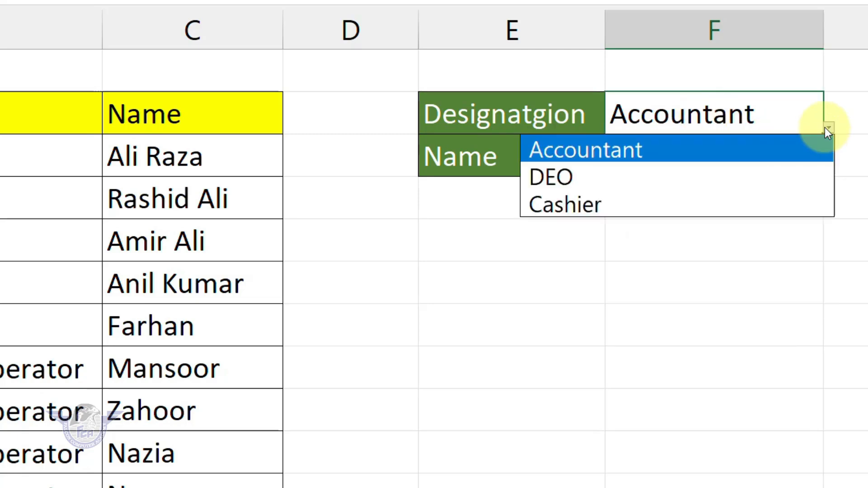
{"action": "left_click", "coordinate": [579, 178]}
{"action": "left_click", "coordinate": [807, 168]}
{"action": "left_click", "coordinate": [829, 172]}
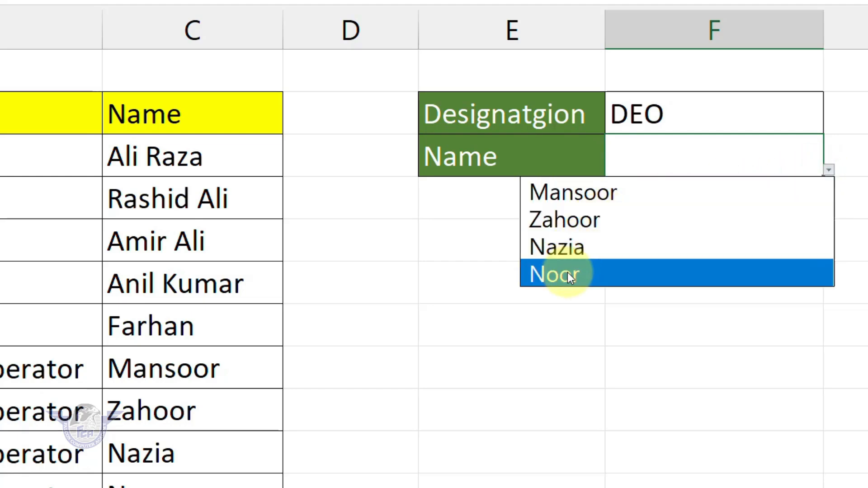
{"action": "left_click", "coordinate": [631, 145]}
Step: Set F2 to Cashier and check F3's names, leaving F3 empty
{"action": "left_click", "coordinate": [620, 112]}
{"action": "left_click", "coordinate": [829, 127]}
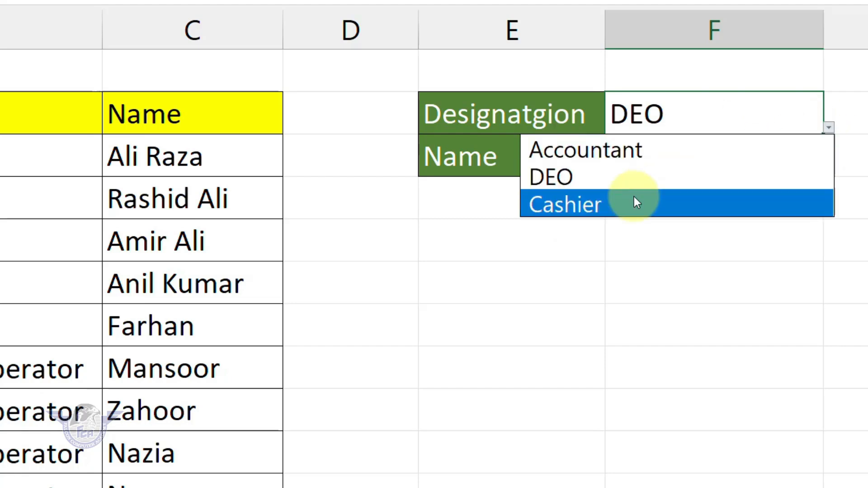
{"action": "left_click", "coordinate": [638, 201]}
{"action": "left_click", "coordinate": [742, 162]}
{"action": "left_click", "coordinate": [830, 172]}
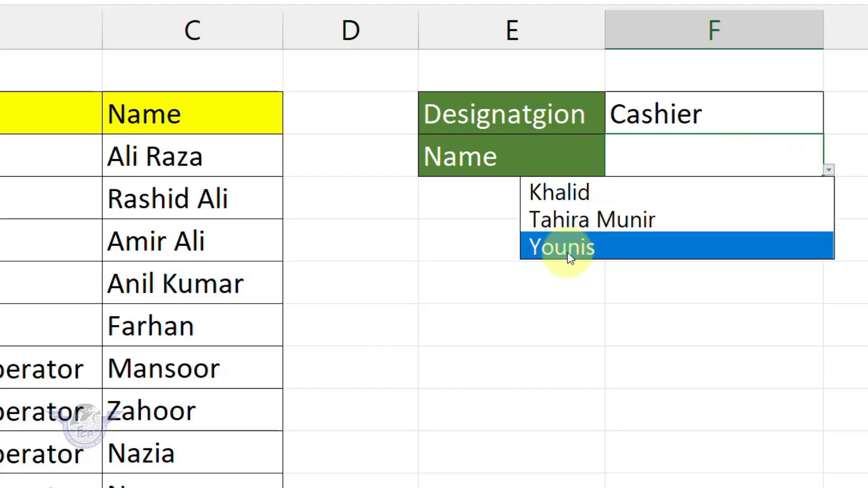
{"action": "key", "text": "Escape"}
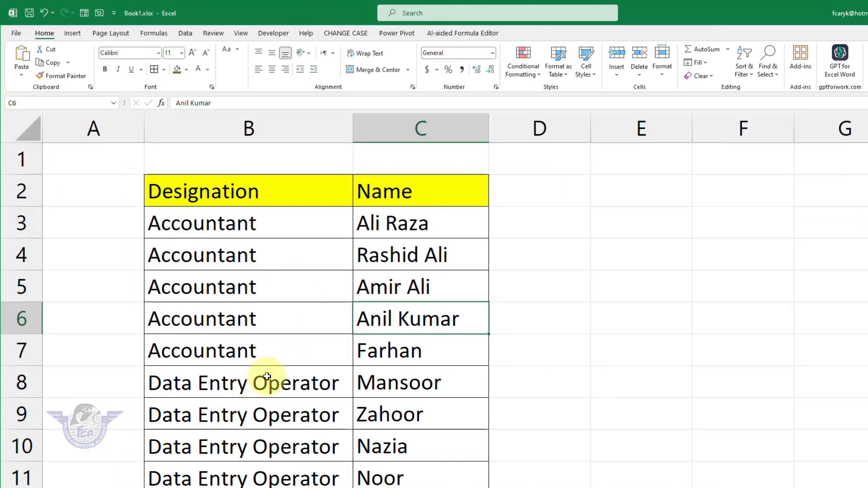
Step: Scroll through the Designation/Name table on Sheet1 (2)
{"action": "scroll", "coordinate": [265, 377], "scroll_direction": "down", "scroll_amount": 4}
{"action": "scroll", "coordinate": [267, 376], "scroll_direction": "up", "scroll_amount": 4}
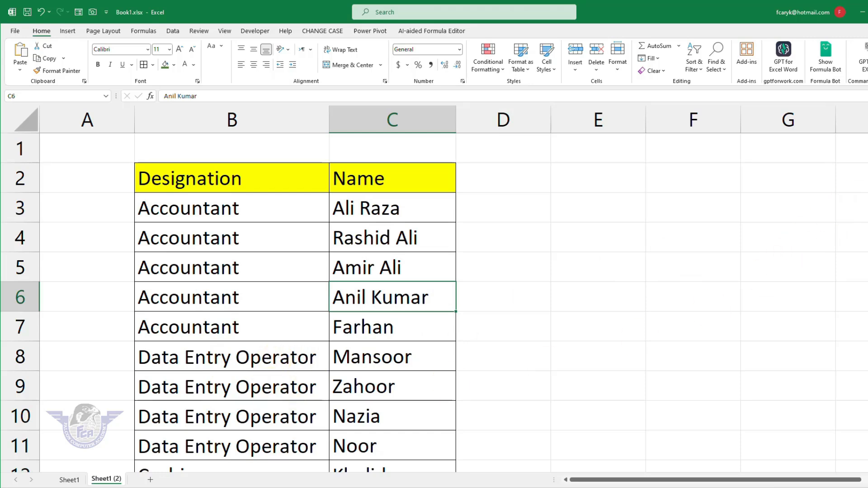
{"action": "scroll", "coordinate": [434, 303], "scroll_direction": "down", "scroll_amount": 1}
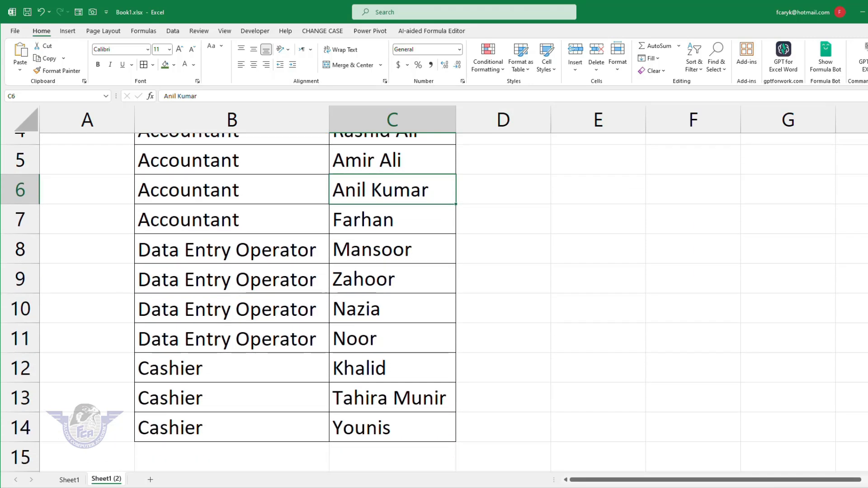
{"action": "scroll", "coordinate": [662, 181], "scroll_direction": "up", "scroll_amount": 1}
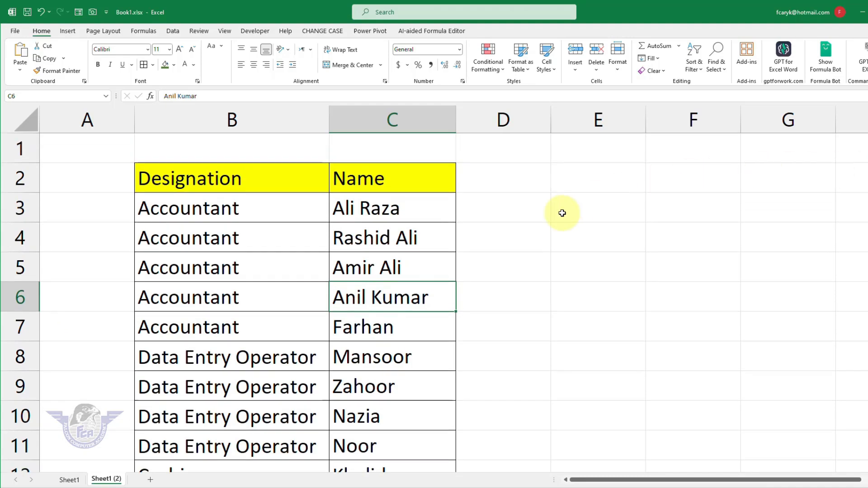
Step: Name C3:C7 as Accountant and C8:C11 as DEO
{"action": "left_click_drag", "start_coordinate": [370, 209], "coordinate": [362, 326]}
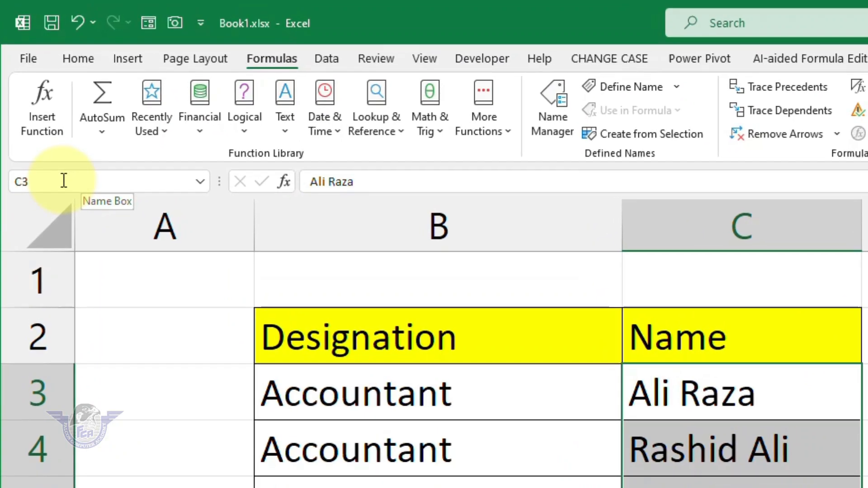
{"action": "left_click", "coordinate": [64, 180]}
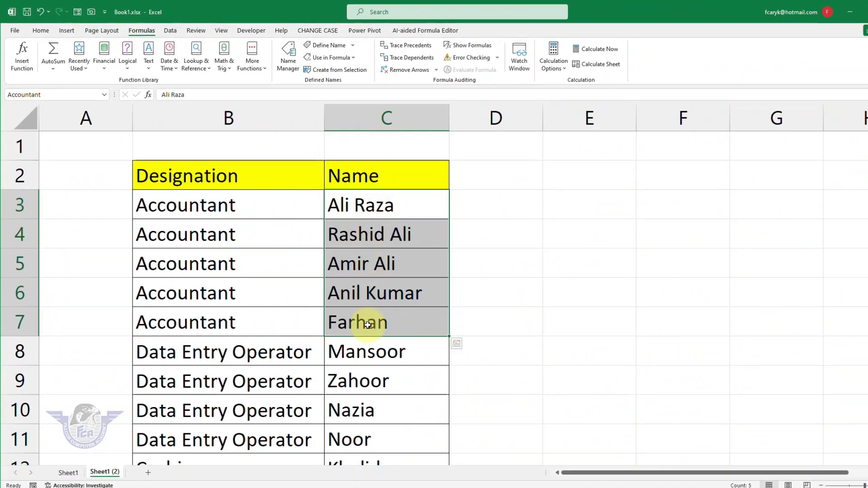
{"action": "left_click_drag", "start_coordinate": [366, 357], "coordinate": [366, 440]}
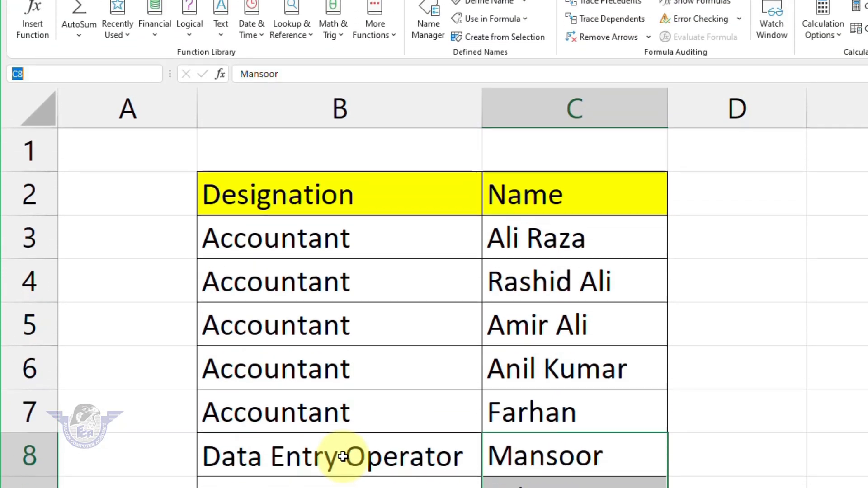
{"action": "type", "text": "DEO"}
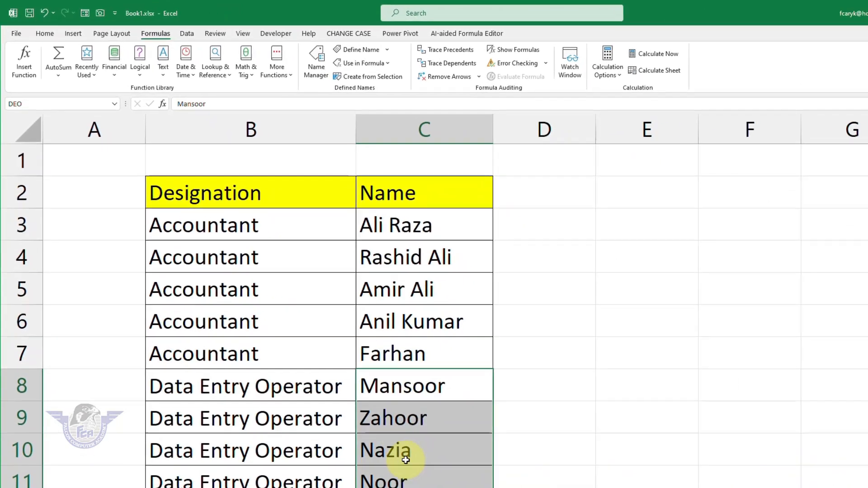
Step: Name the Cashier names in C12:C14 as Cashier
{"action": "scroll", "coordinate": [457, 378], "scroll_direction": "down", "scroll_amount": 2}
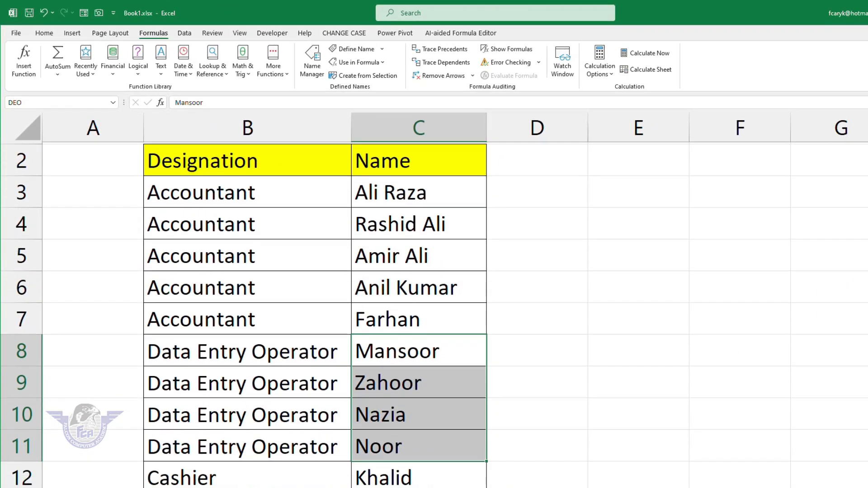
{"action": "left_click", "coordinate": [413, 379]}
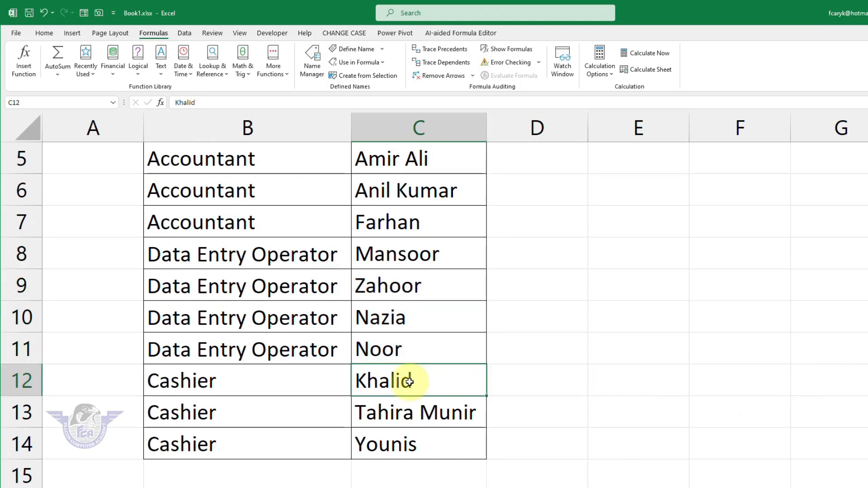
{"action": "left_click_drag", "start_coordinate": [396, 378], "coordinate": [374, 447]}
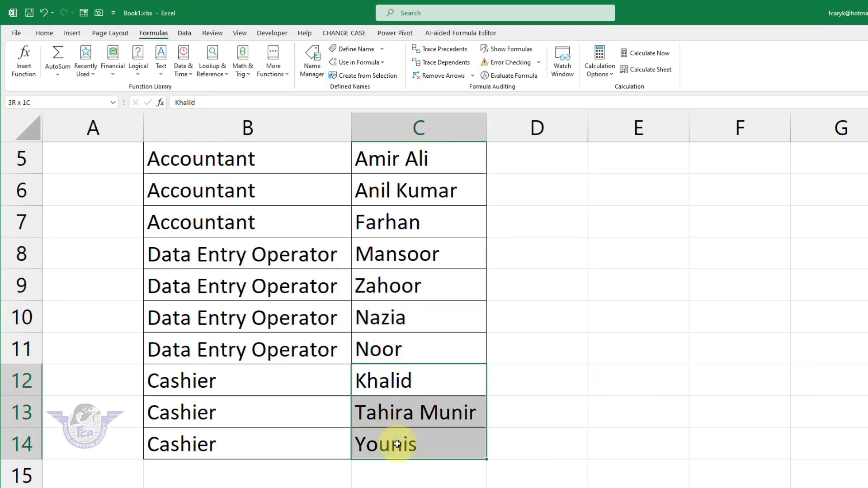
{"action": "left_click", "coordinate": [51, 107]}
{"action": "type", "text": "Ca"}
{"action": "type", "text": "shier"}
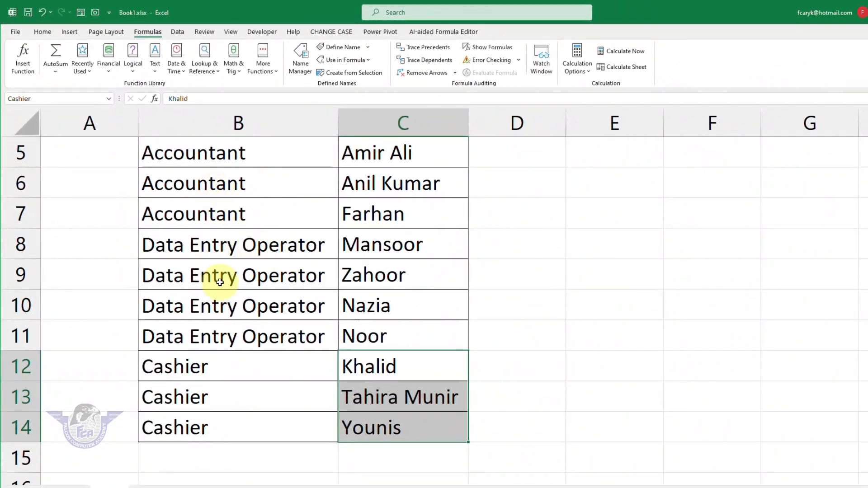
{"action": "scroll", "coordinate": [412, 382], "scroll_direction": "up", "scroll_amount": 2}
Step: Check the Accountant, Cashier and DEO named ranges by jumping to each from the Name Box
{"action": "left_click", "coordinate": [112, 98]}
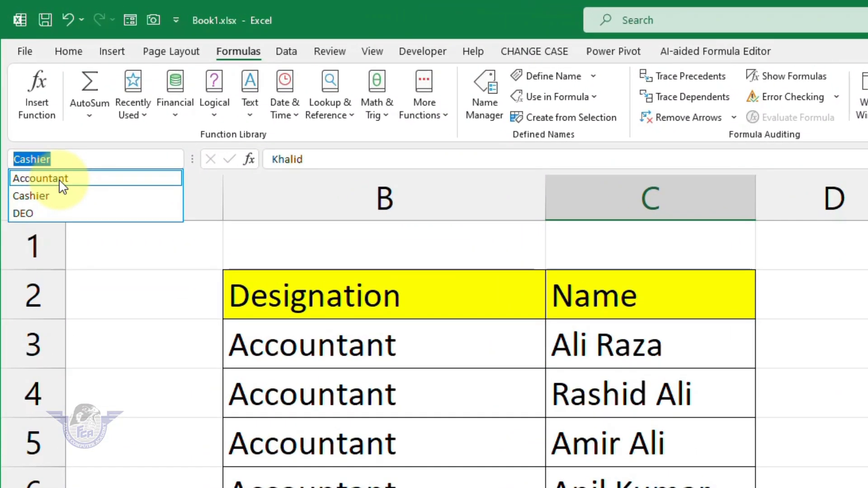
{"action": "left_click", "coordinate": [59, 179]}
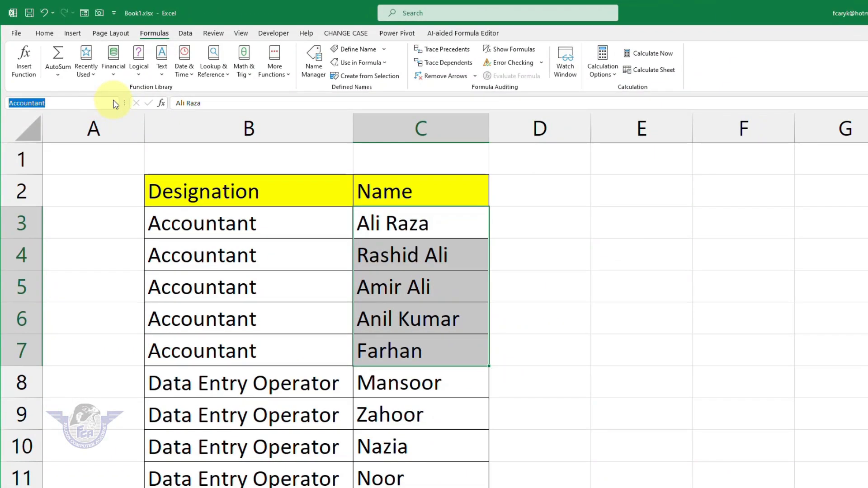
{"action": "left_click", "coordinate": [114, 103]}
{"action": "left_click", "coordinate": [42, 127]}
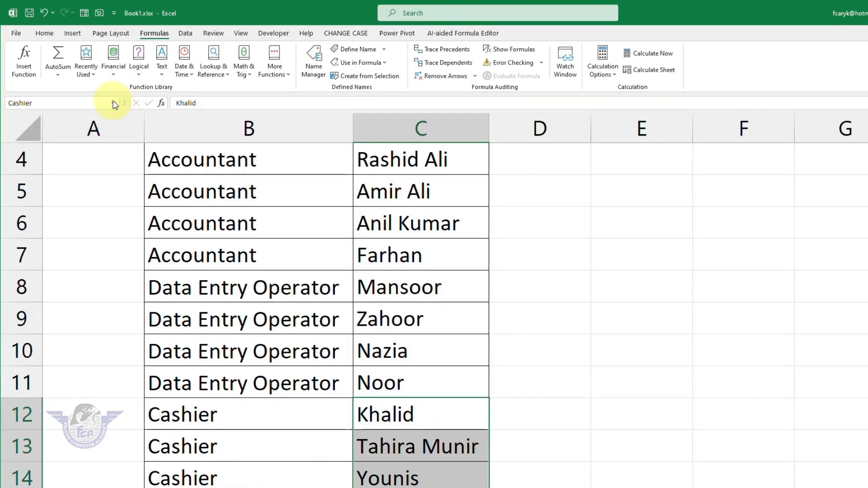
{"action": "left_click", "coordinate": [114, 103]}
{"action": "left_click", "coordinate": [38, 139]}
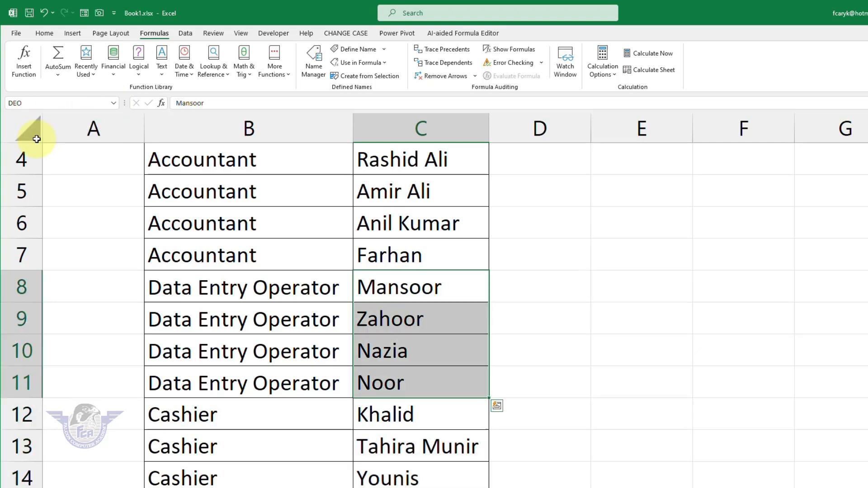
Step: Select C3:C7 and start a new name for it, then cancel without creating it
{"action": "left_click", "coordinate": [415, 343]}
{"action": "scroll", "coordinate": [427, 320], "scroll_direction": "up", "scroll_amount": 1}
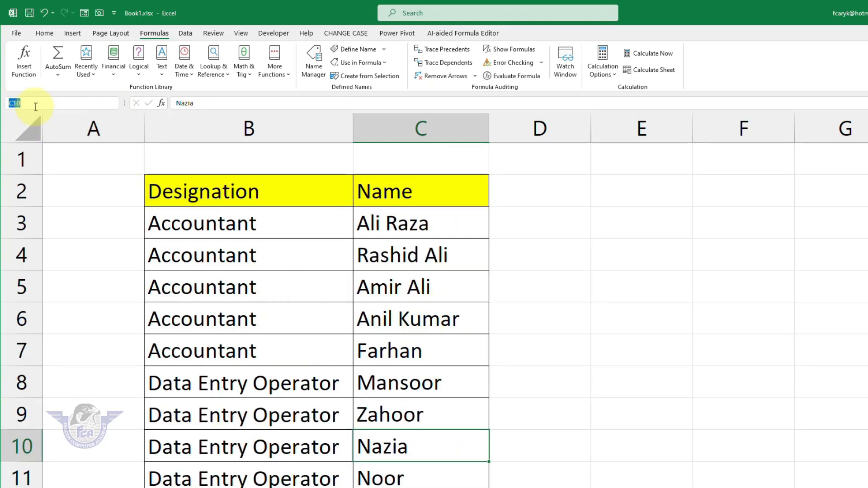
{"action": "left_click_drag", "start_coordinate": [390, 225], "coordinate": [396, 342]}
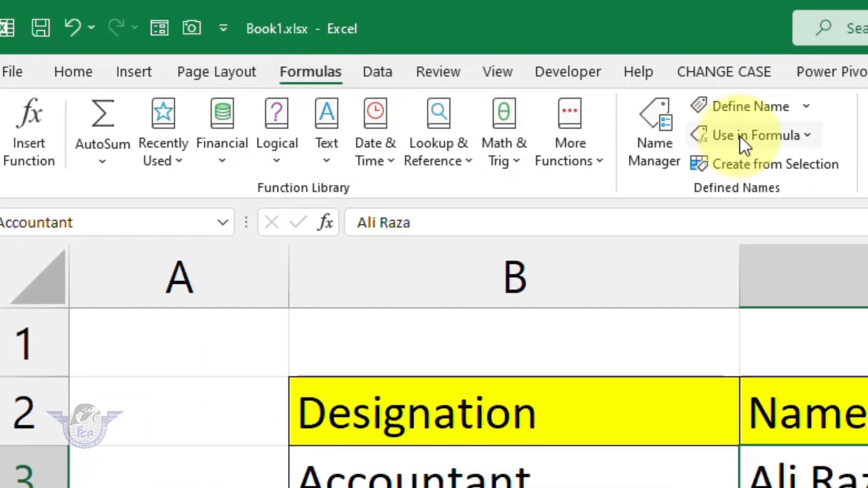
{"action": "left_click", "coordinate": [758, 111]}
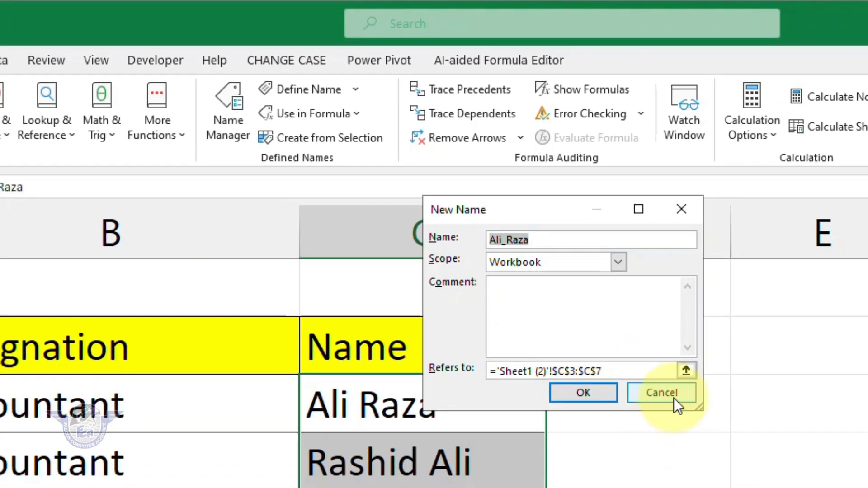
{"action": "left_click", "coordinate": [747, 445]}
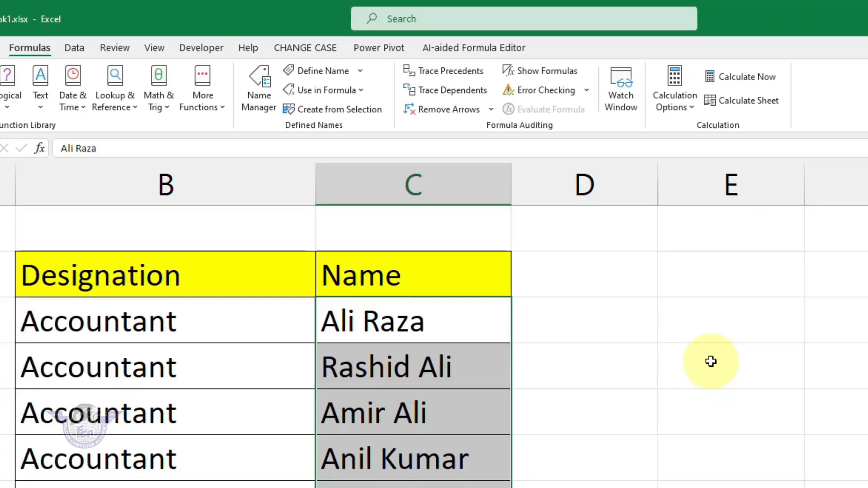
Step: Enter Designation in E3 and Name in E4, widen column E, and select E3:E4
{"action": "left_click", "coordinate": [741, 333]}
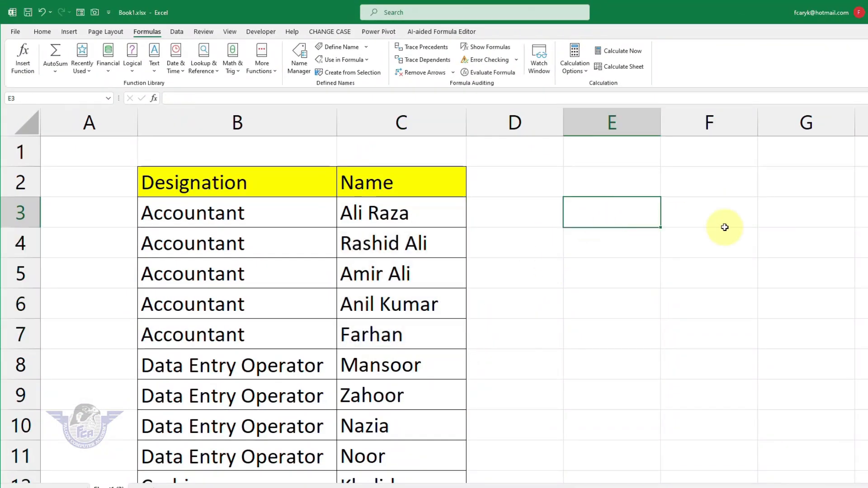
{"action": "type", "text": "D"}
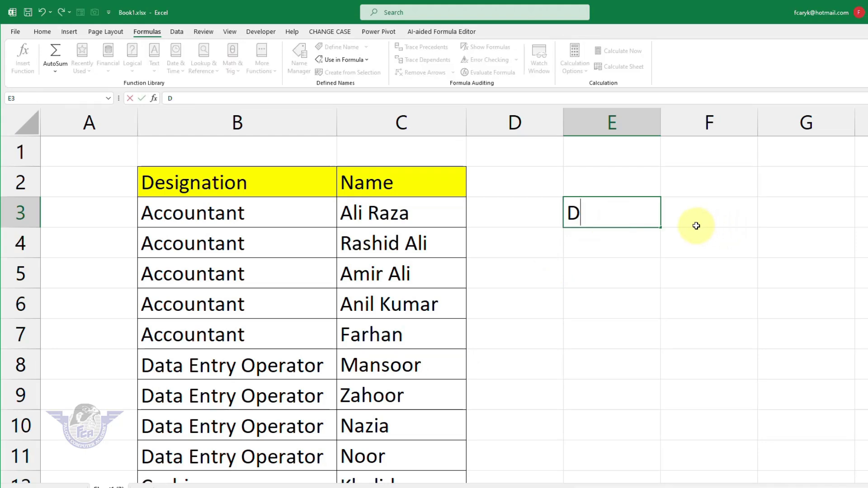
{"action": "type", "text": "esignation"}
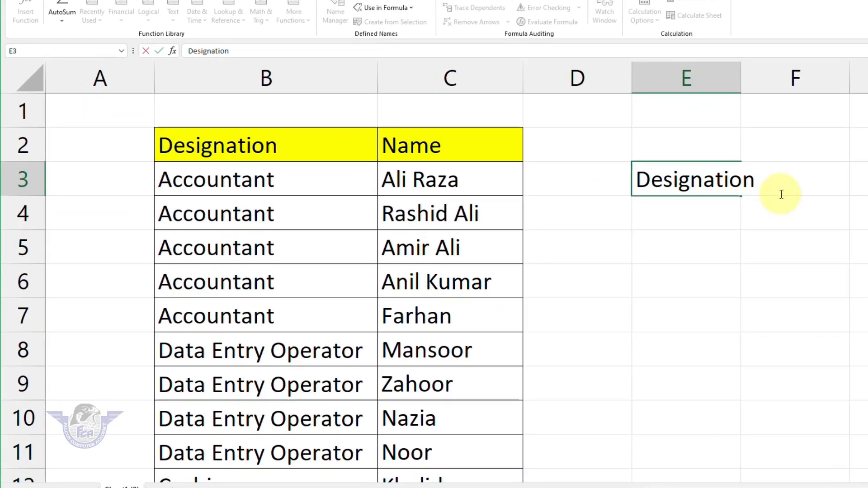
{"action": "key", "text": "Return"}
{"action": "type", "text": "Name"}
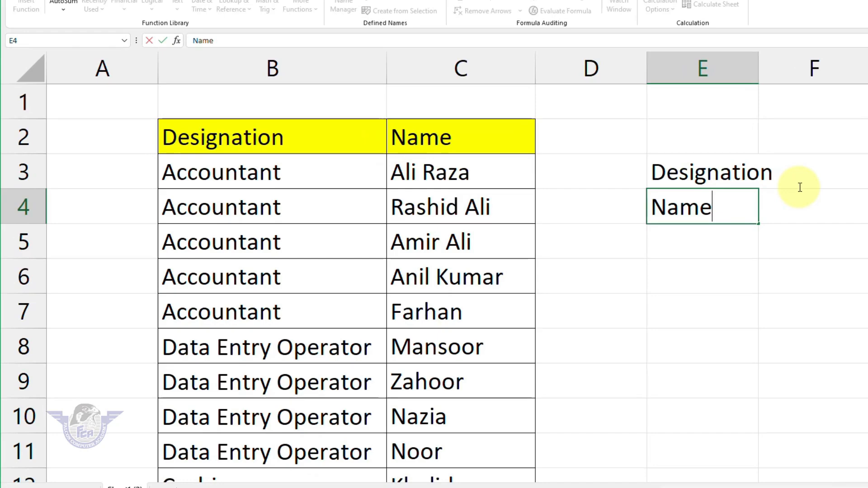
{"action": "key", "text": "Return"}
{"action": "left_click_drag", "start_coordinate": [752, 71], "coordinate": [832, 86]}
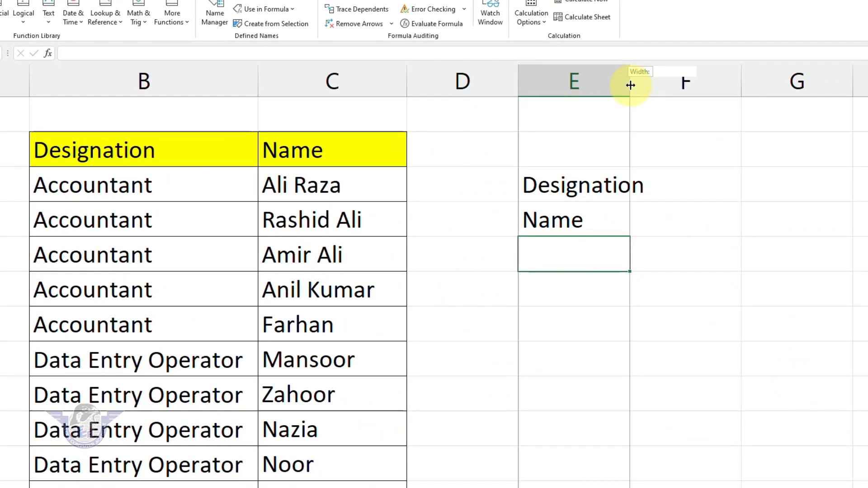
{"action": "scroll", "coordinate": [700, 384], "scroll_direction": "right", "scroll_amount": 1}
{"action": "scroll", "coordinate": [620, 271], "scroll_direction": "left", "scroll_amount": 1}
{"action": "left_click_drag", "start_coordinate": [575, 188], "coordinate": [631, 227]}
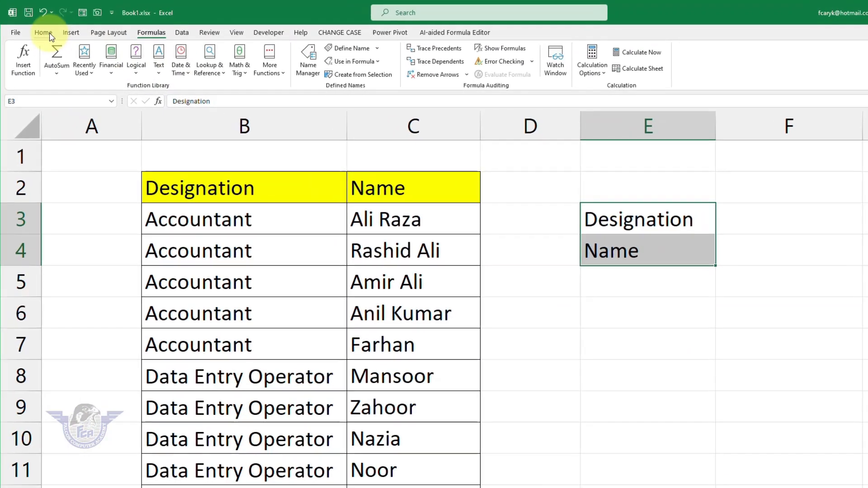
Step: Give E3:E4 a dark green fill with bold, centred white text and all borders
{"action": "left_click", "coordinate": [43, 32]}
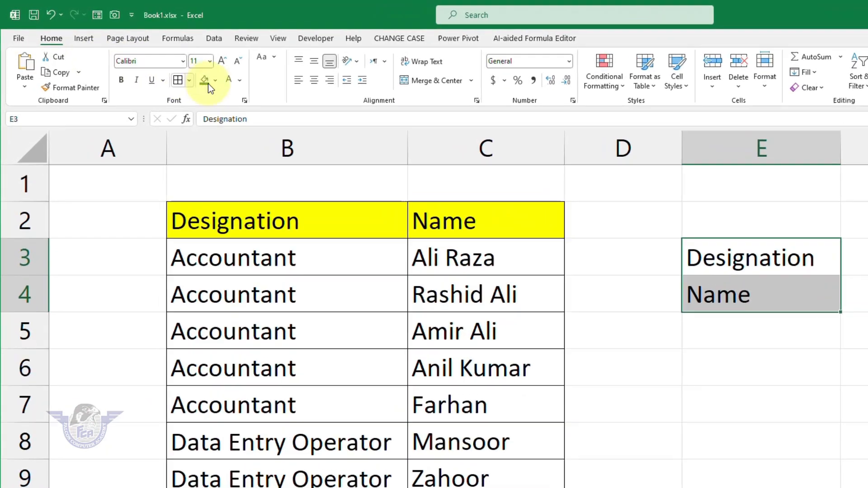
{"action": "left_click", "coordinate": [206, 83]}
{"action": "left_click", "coordinate": [227, 81]}
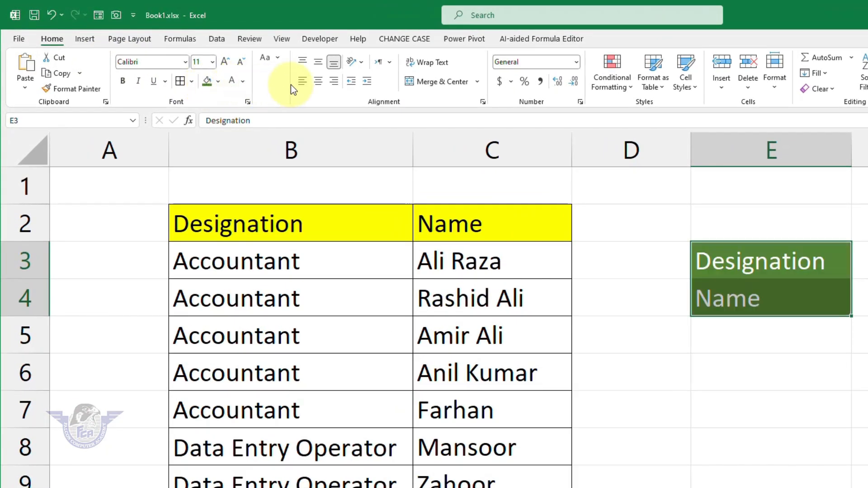
{"action": "left_click", "coordinate": [319, 81]}
{"action": "left_click", "coordinate": [318, 62]}
{"action": "left_click", "coordinate": [126, 83]}
{"action": "left_click", "coordinate": [208, 83]}
{"action": "left_click", "coordinate": [181, 83]}
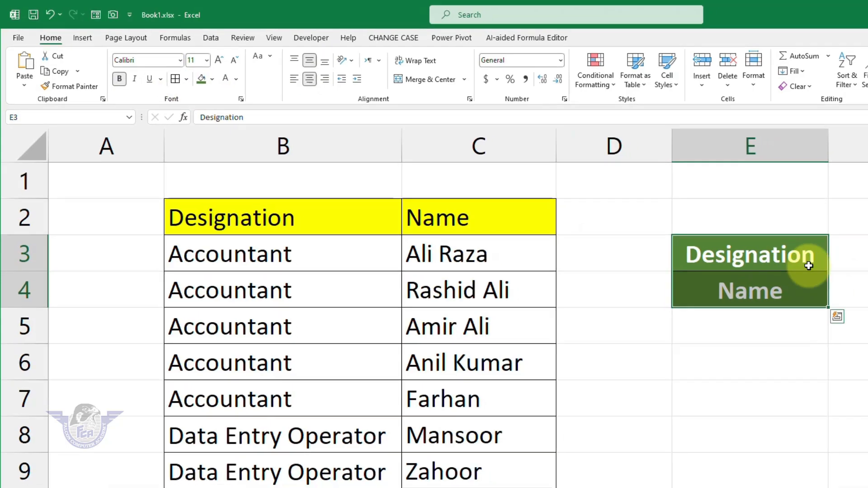
Step: Add all borders around the empty cells F3:F4
{"action": "left_click_drag", "start_coordinate": [738, 217], "coordinate": [721, 243]}
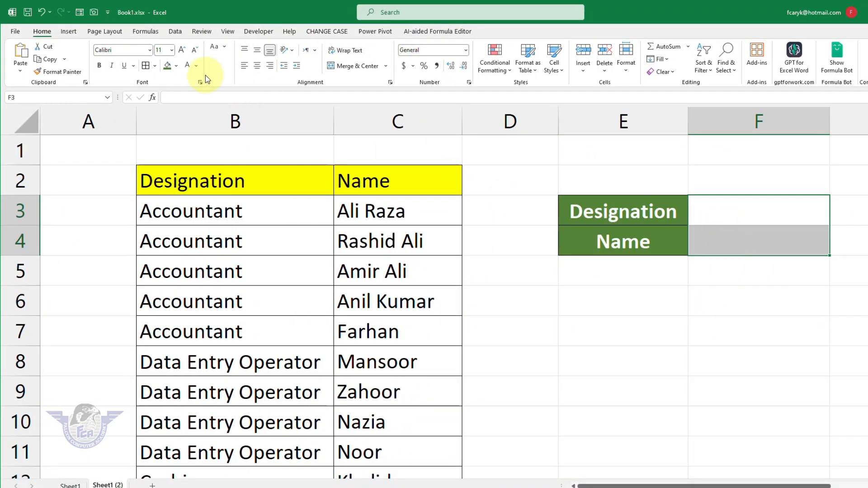
{"action": "left_click", "coordinate": [145, 65]}
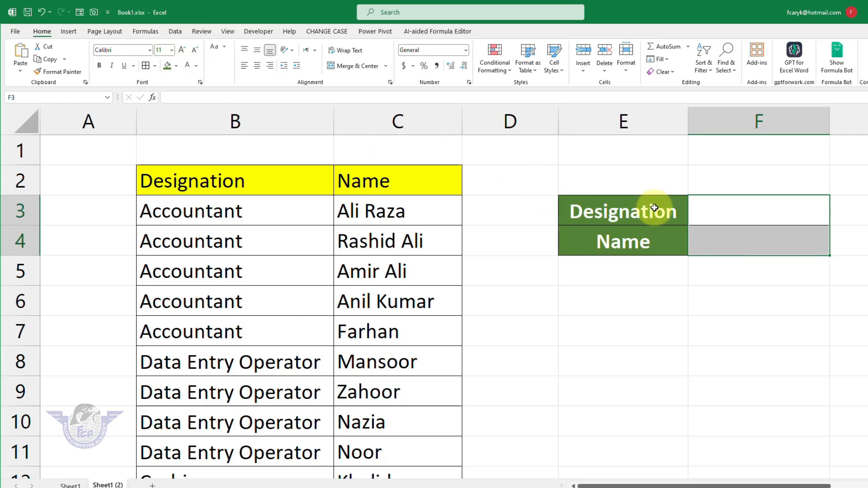
{"action": "left_click", "coordinate": [711, 211]}
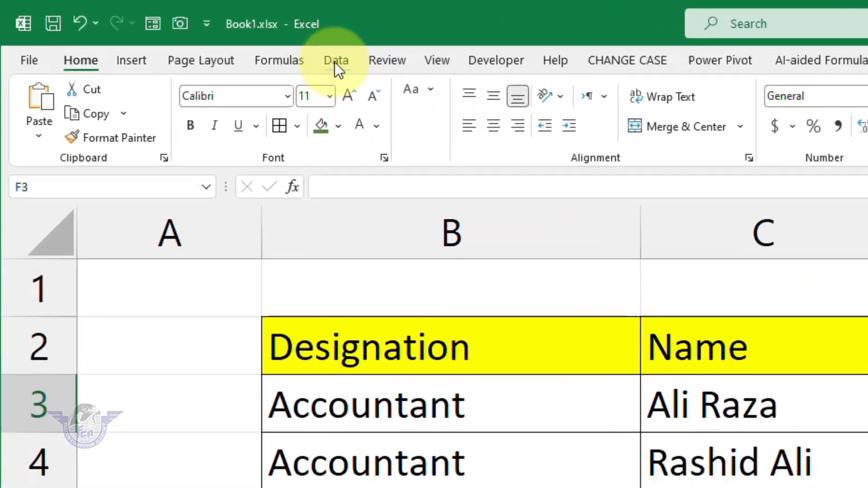
Step: Give F3 List data validation with source Accountant,DEO,Casheir
{"action": "left_click", "coordinate": [191, 35]}
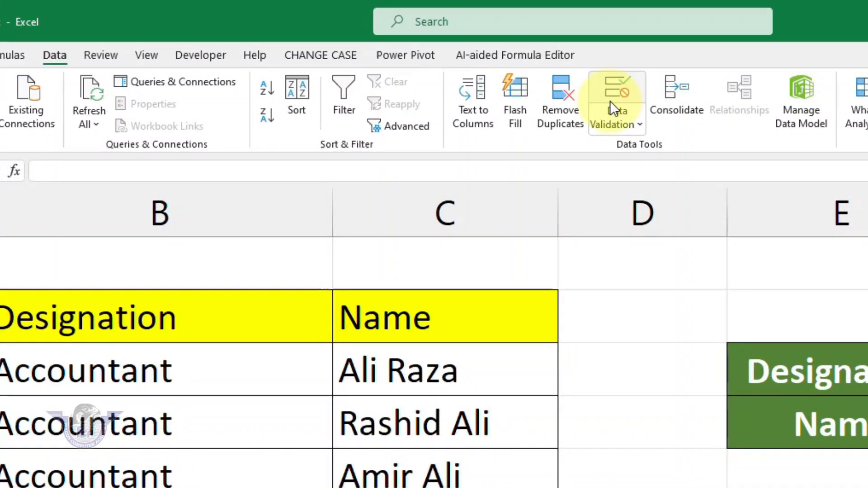
{"action": "left_click", "coordinate": [577, 83]}
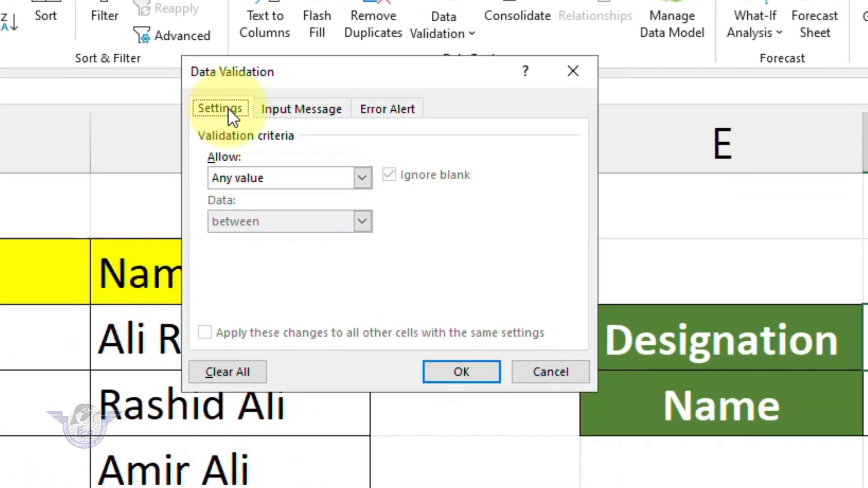
{"action": "left_click", "coordinate": [259, 172]}
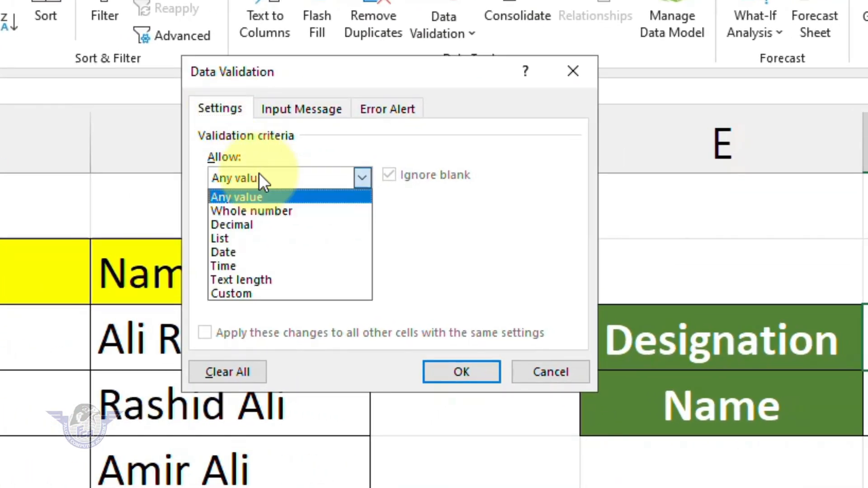
{"action": "left_click", "coordinate": [230, 236]}
{"action": "left_click", "coordinate": [234, 261]}
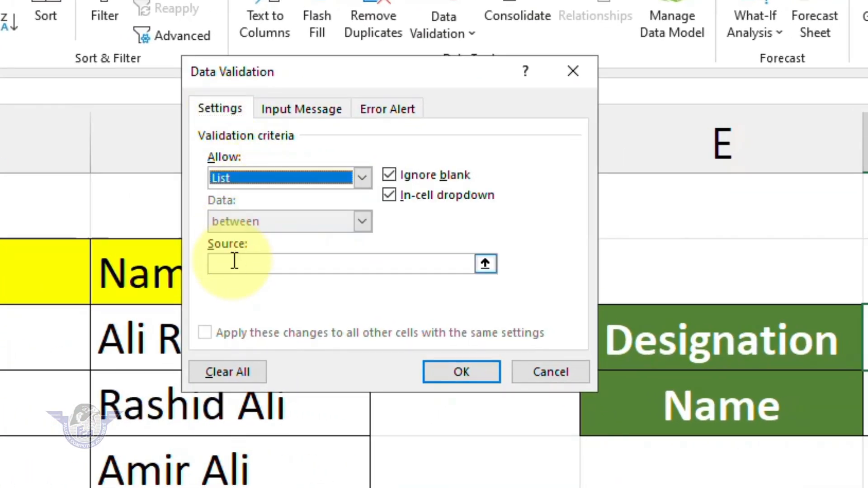
{"action": "left_click", "coordinate": [234, 260]}
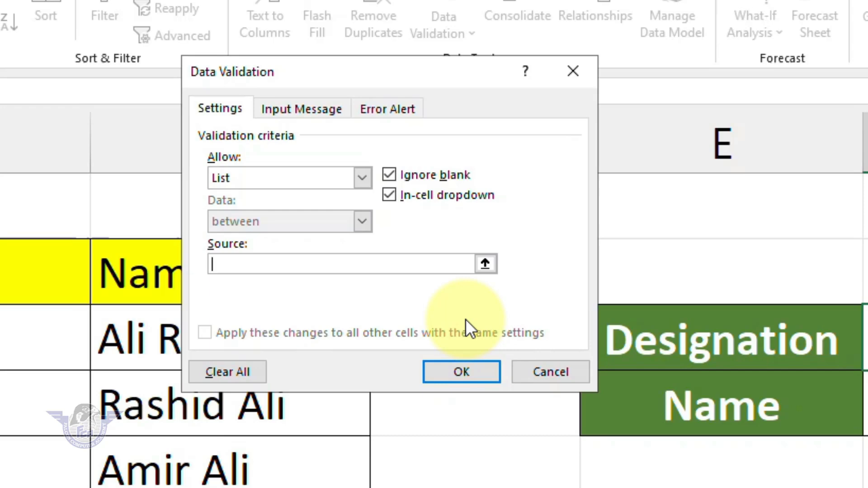
{"action": "type", "text": "Accountant"}
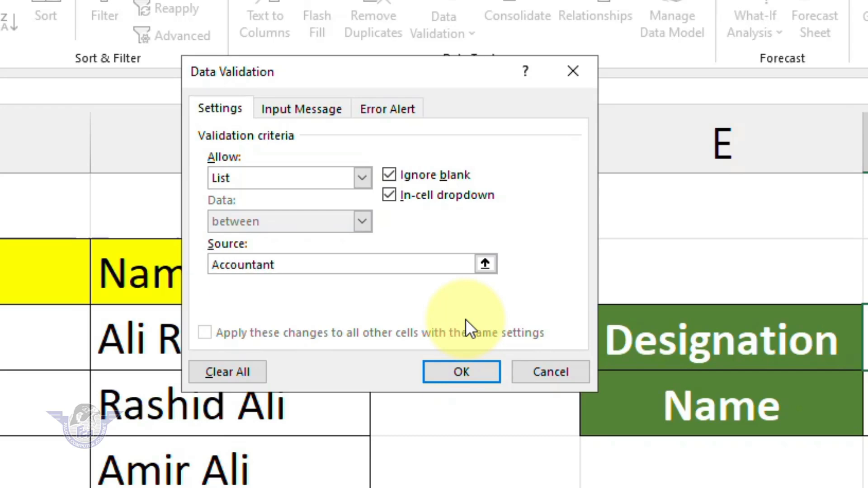
{"action": "type", "text": ",DEO,Cahie"}
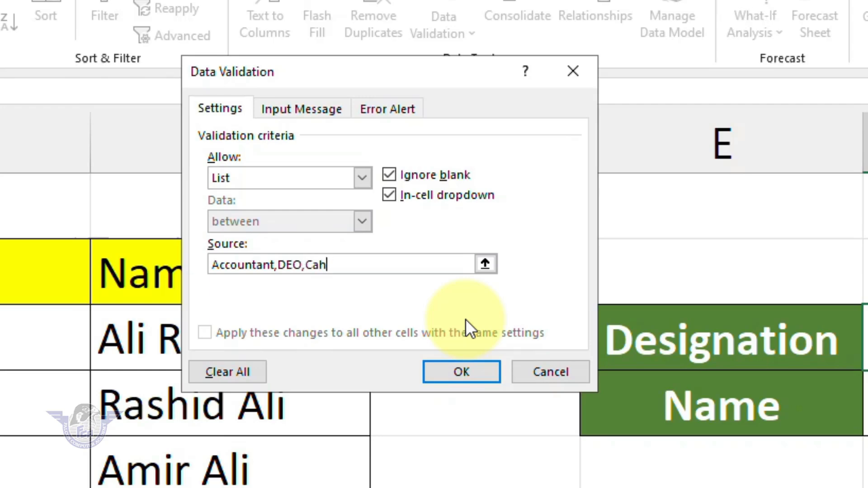
{"action": "key", "text": "BackSpace"}
{"action": "key", "text": "BackSpace"}
{"action": "key", "text": "BackSpace"}
{"action": "type", "text": "s"}
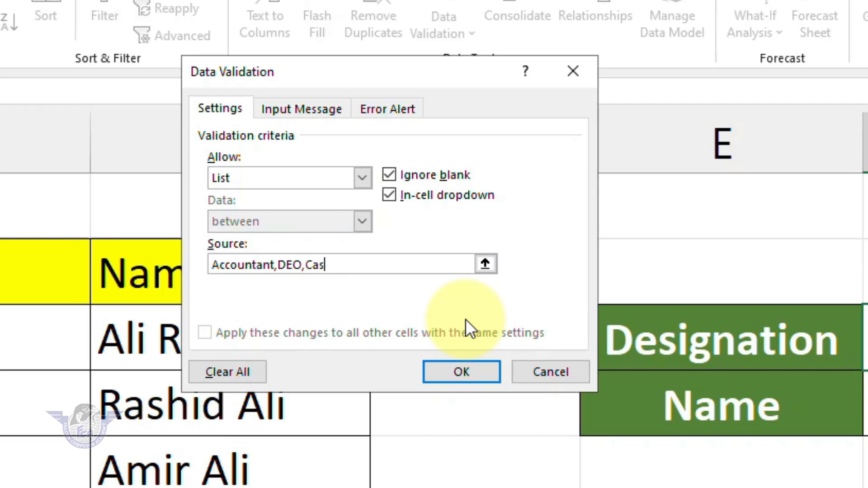
{"action": "type", "text": "heir"}
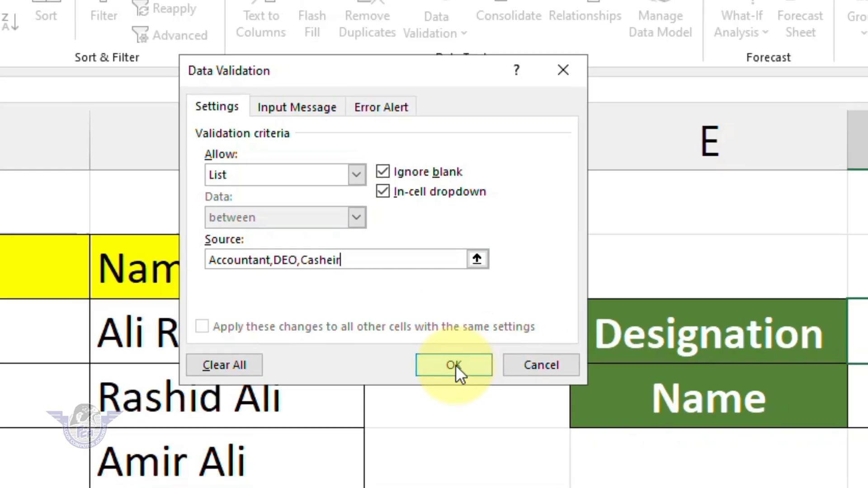
{"action": "left_click", "coordinate": [461, 372]}
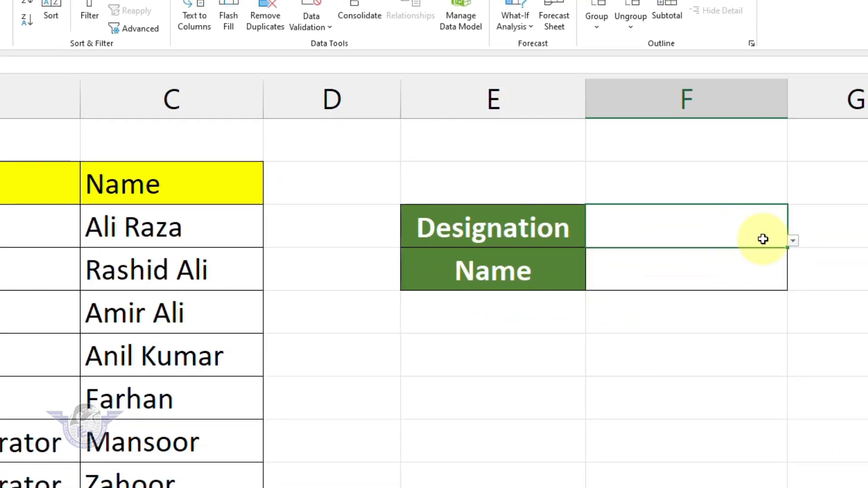
{"action": "left_click", "coordinate": [793, 240]}
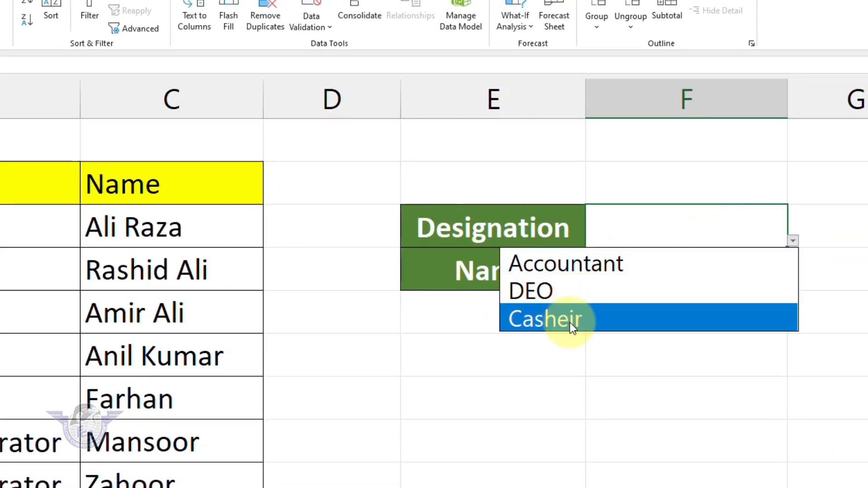
{"action": "key", "text": "Escape"}
{"action": "left_click", "coordinate": [627, 286]}
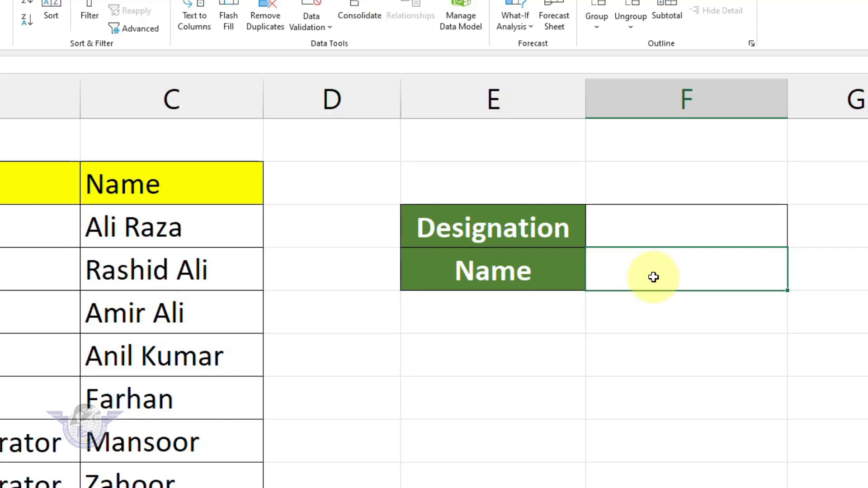
{"action": "left_click", "coordinate": [617, 243]}
{"action": "left_click", "coordinate": [793, 242]}
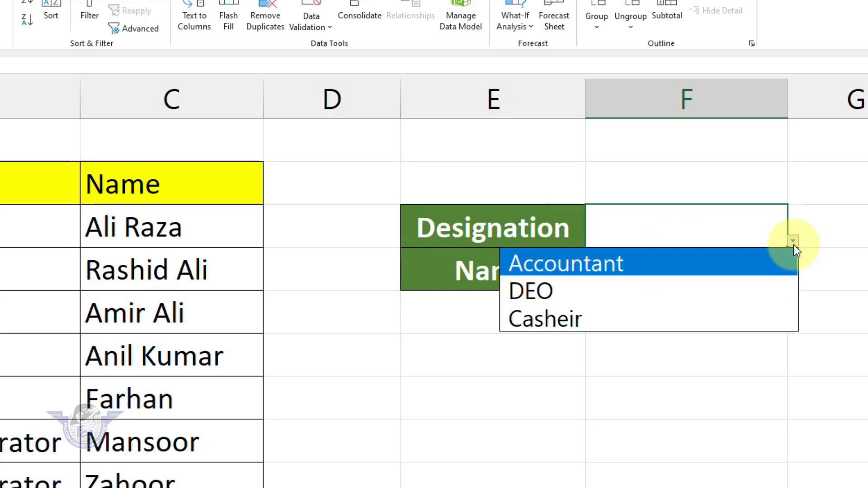
{"action": "left_click", "coordinate": [794, 242]}
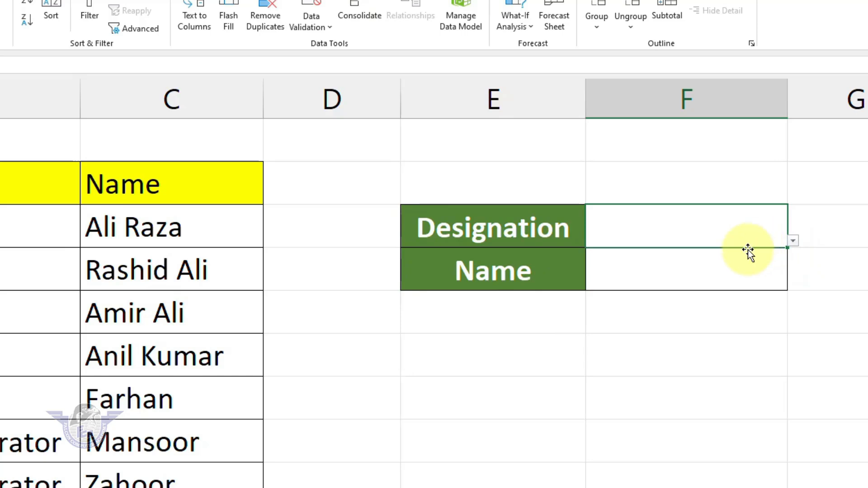
{"action": "left_click", "coordinate": [714, 271]}
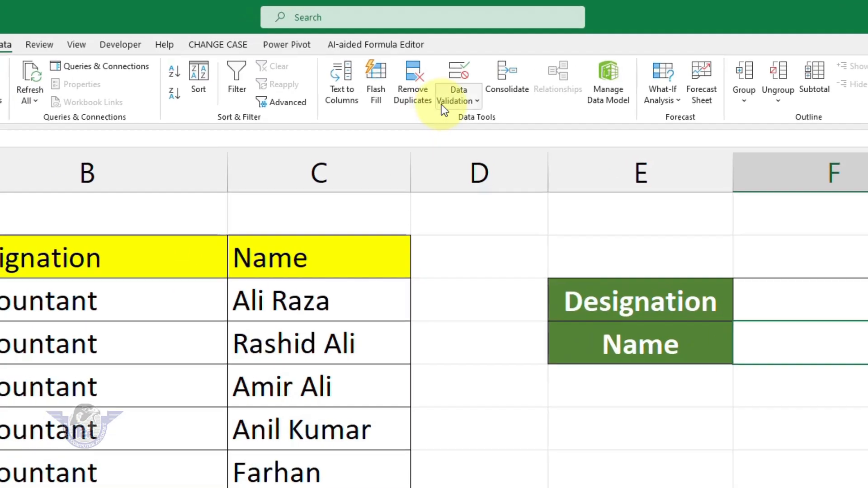
Step: Give F4 List validation with source =INDIRECT($F$3), accepting the source-error warning
{"action": "left_click", "coordinate": [446, 93]}
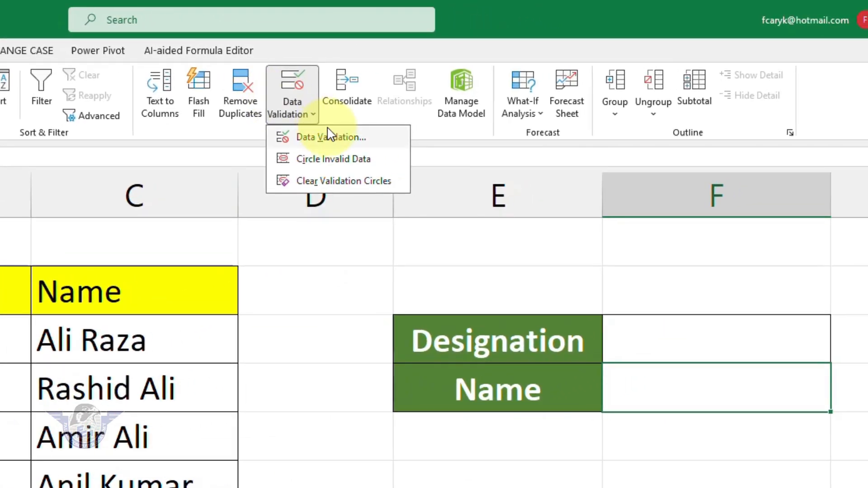
{"action": "left_click", "coordinate": [332, 138]}
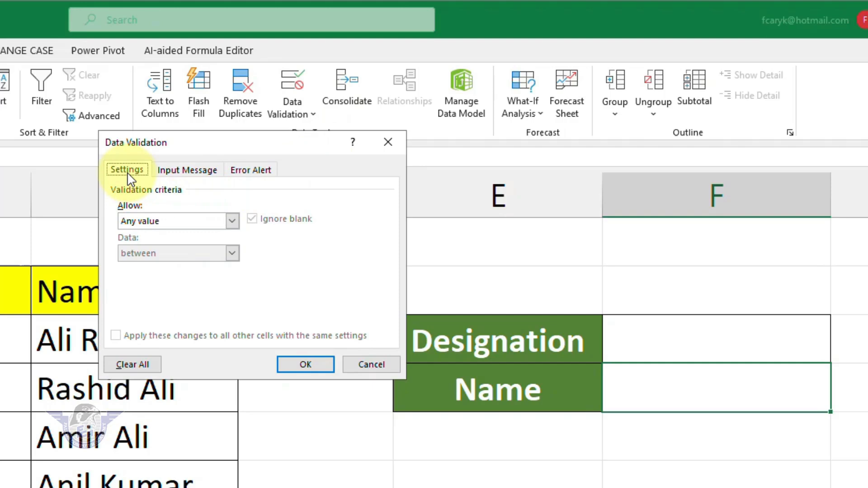
{"action": "left_click", "coordinate": [149, 221]}
{"action": "left_click", "coordinate": [149, 266]}
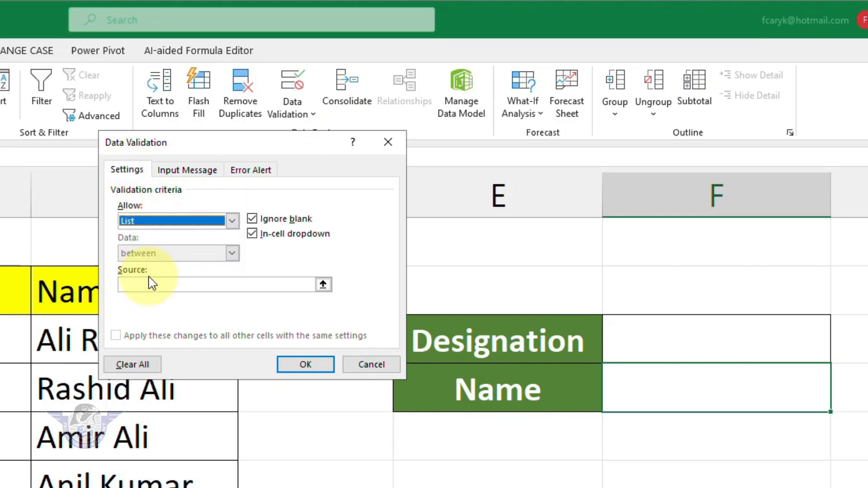
{"action": "left_click", "coordinate": [183, 283]}
{"action": "type", "text": "=indirect("}
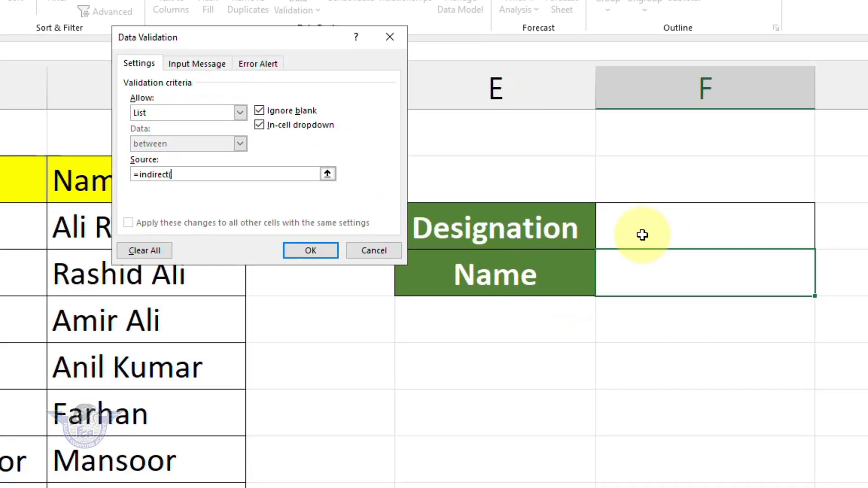
{"action": "left_click", "coordinate": [642, 235]}
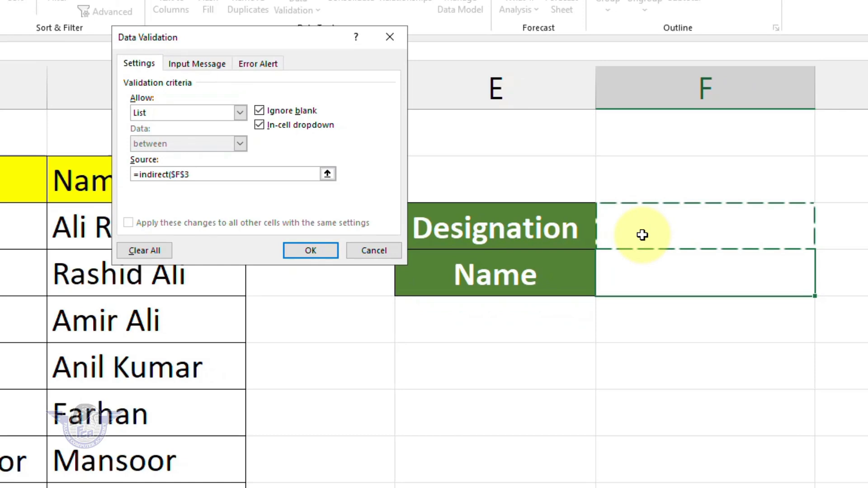
{"action": "type", "text": ")"}
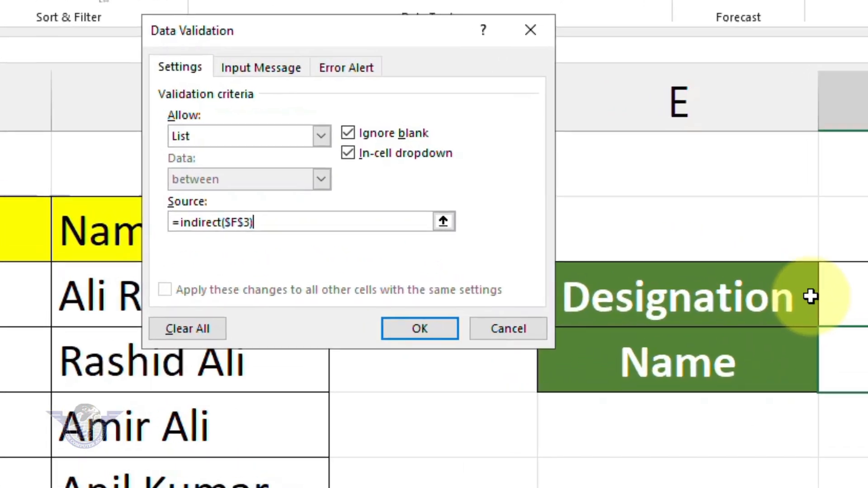
{"action": "left_click", "coordinate": [434, 331]}
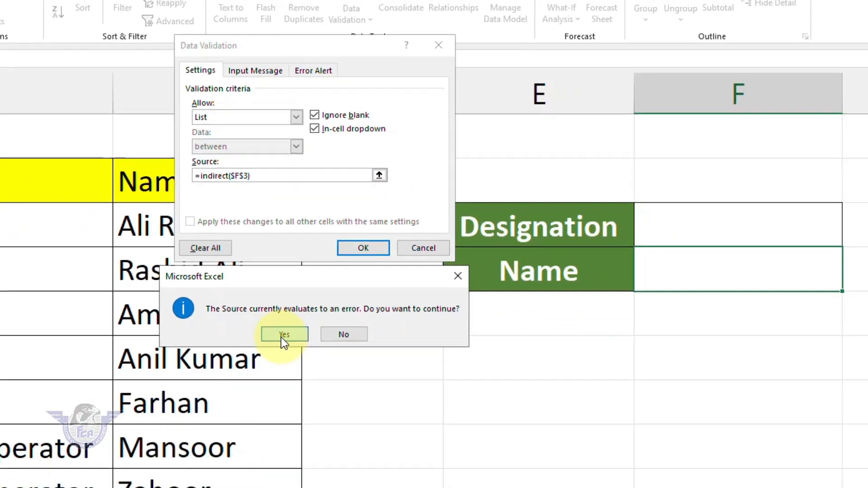
{"action": "left_click", "coordinate": [285, 337]}
{"action": "left_click", "coordinate": [791, 235]}
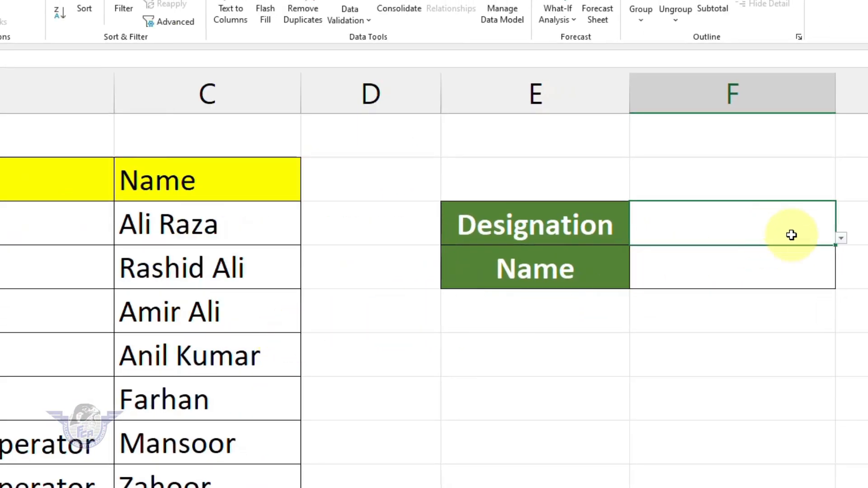
Step: Choose Accountant in F3 and check the names F4's drop-down lists
{"action": "left_click", "coordinate": [840, 239]}
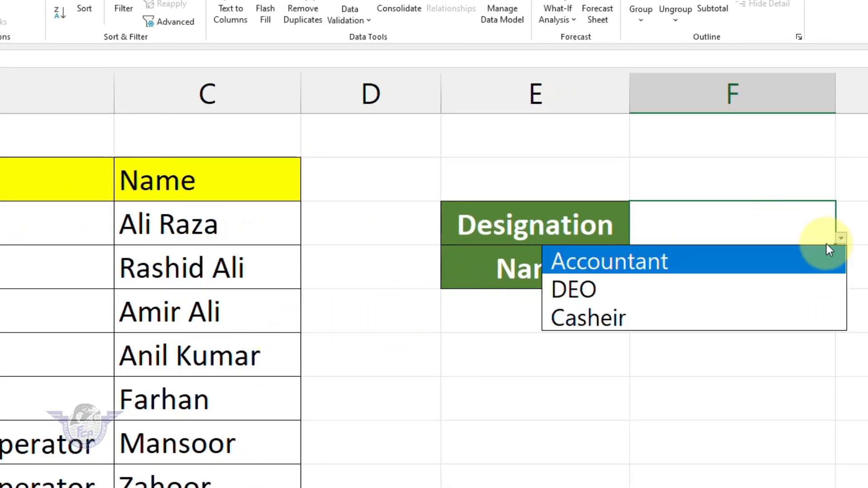
{"action": "left_click", "coordinate": [646, 265]}
{"action": "left_click", "coordinate": [742, 266]}
{"action": "left_click", "coordinate": [840, 284]}
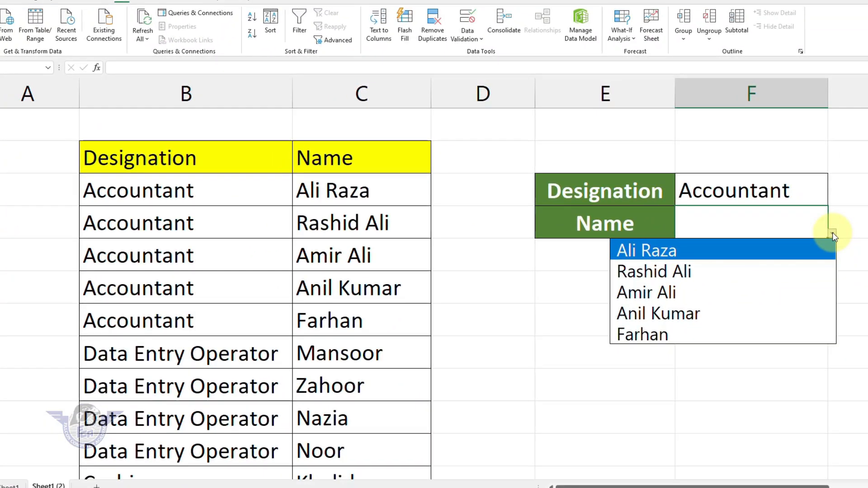
{"action": "left_click", "coordinate": [832, 234]}
{"action": "left_click", "coordinate": [832, 234]}
{"action": "left_click", "coordinate": [732, 190]}
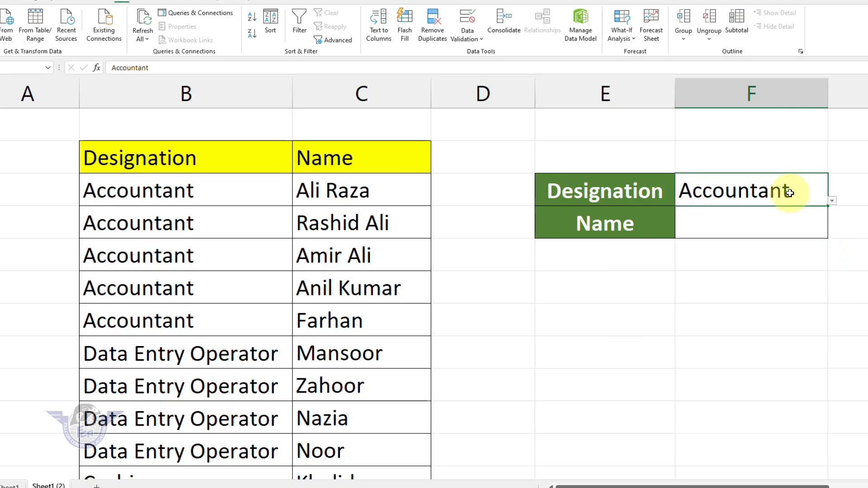
Step: Switch F3 to DEO and check F4's names again
{"action": "left_click", "coordinate": [832, 201]}
{"action": "left_click", "coordinate": [741, 240]}
{"action": "left_click", "coordinate": [809, 226]}
{"action": "left_click", "coordinate": [832, 234]}
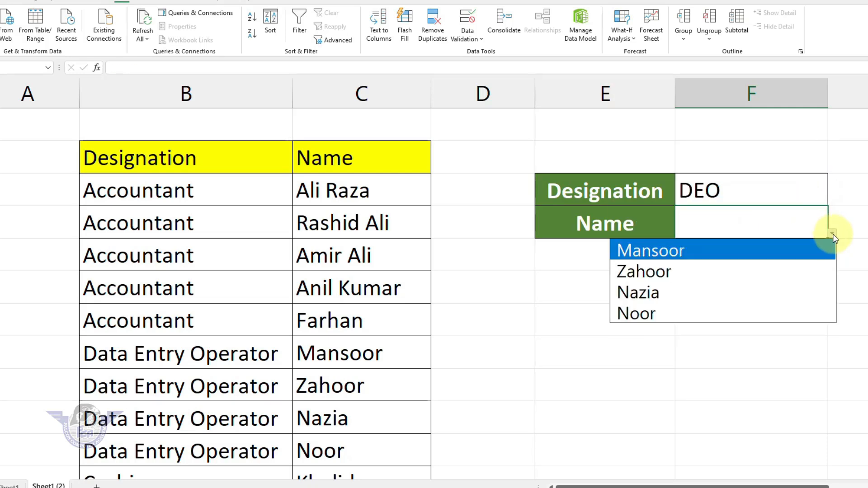
{"action": "left_click", "coordinate": [832, 234]}
Step: Set F3 to Casheir and select the Name cell F4
{"action": "left_click", "coordinate": [811, 197]}
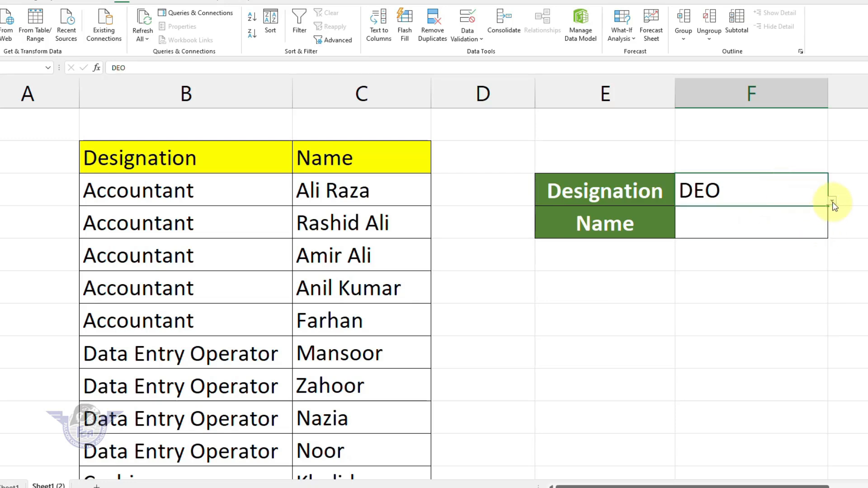
{"action": "left_click", "coordinate": [832, 202]}
{"action": "left_click", "coordinate": [740, 256]}
{"action": "left_click", "coordinate": [830, 233]}
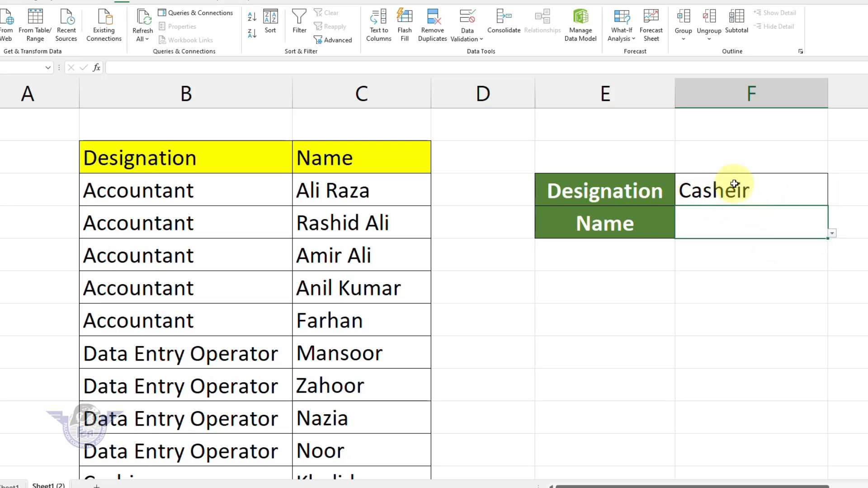
Step: Look over the source table, then reopen and close F3's designation list unchanged
{"action": "left_click", "coordinate": [411, 330]}
{"action": "scroll", "coordinate": [409, 330], "scroll_direction": "down", "scroll_amount": 5}
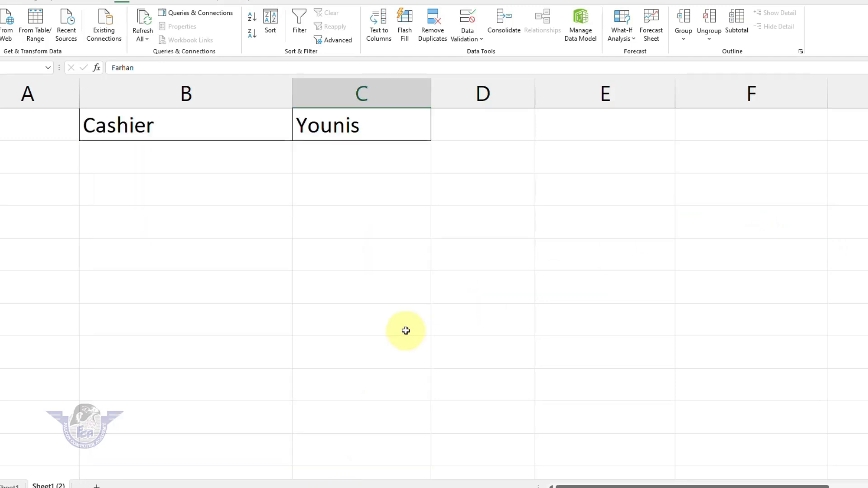
{"action": "scroll", "coordinate": [405, 331], "scroll_direction": "up", "scroll_amount": 5}
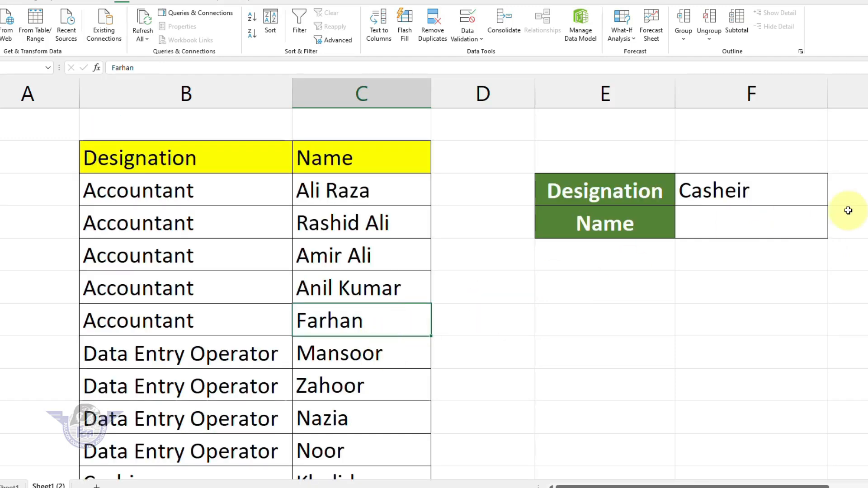
{"action": "scroll", "coordinate": [434, 294], "scroll_direction": "down", "scroll_amount": 1}
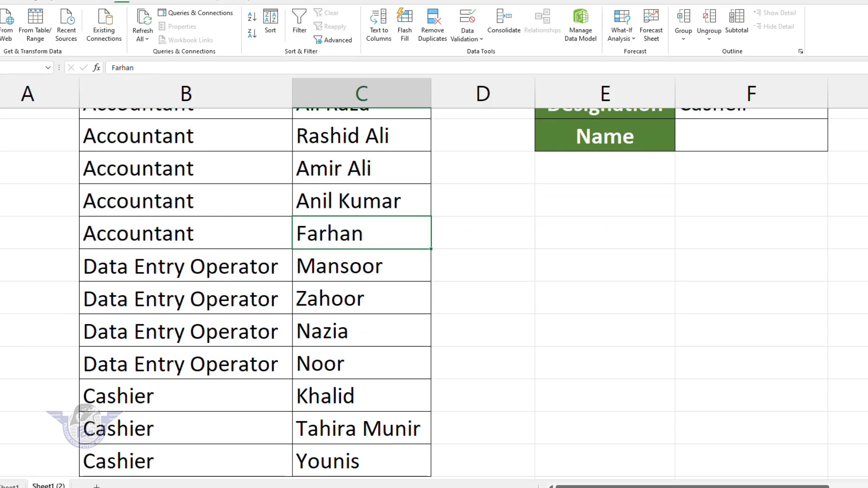
{"action": "scroll", "coordinate": [434, 293], "scroll_direction": "up", "scroll_amount": 1}
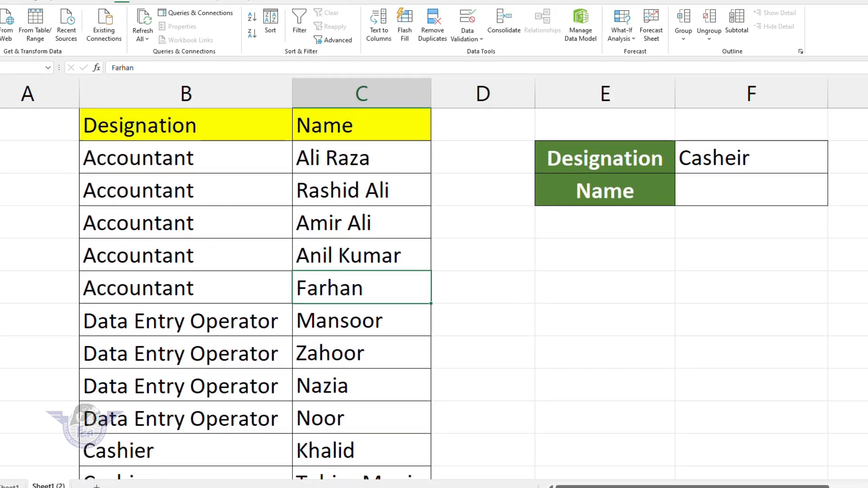
{"action": "left_click", "coordinate": [805, 161]}
{"action": "left_click", "coordinate": [831, 168]}
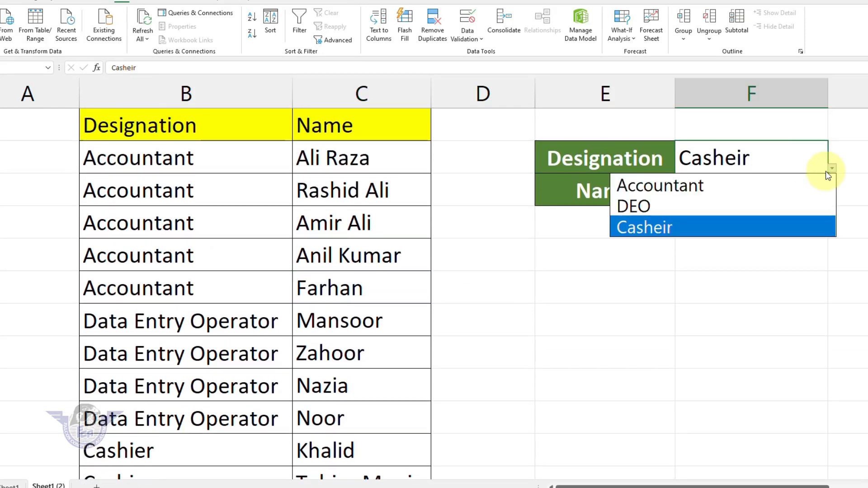
{"action": "left_click", "coordinate": [671, 227]}
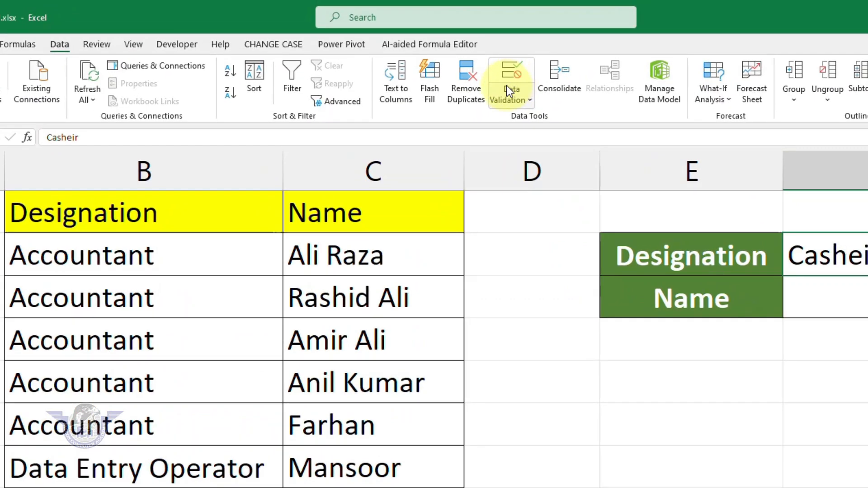
Step: Edit F3's validation source to Accountant,DEO,Cashier, then test it by choosing DEO
{"action": "left_click", "coordinate": [508, 87]}
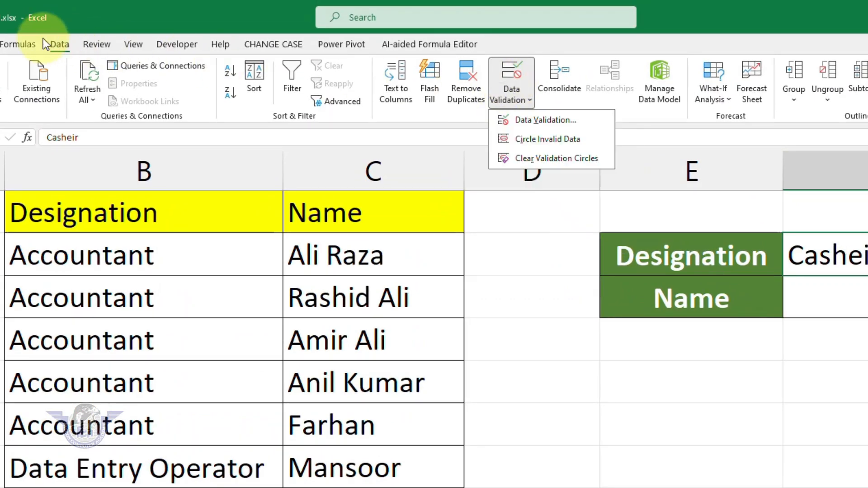
{"action": "left_click", "coordinate": [56, 43]}
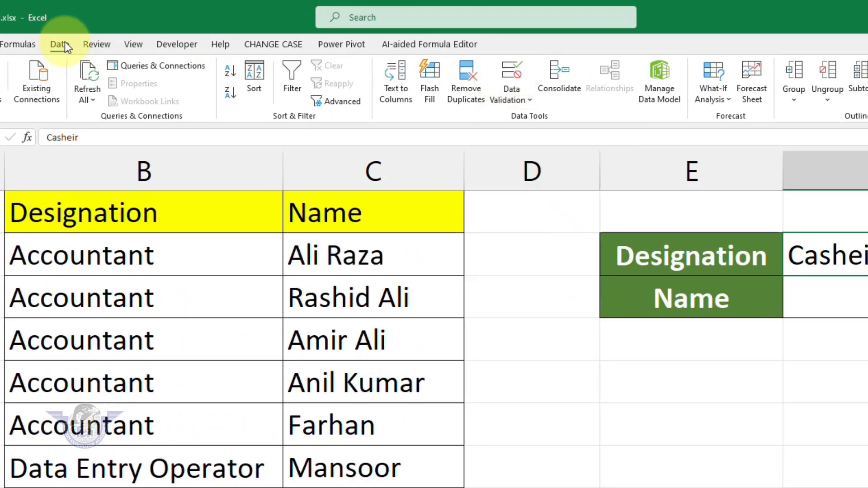
{"action": "left_click", "coordinate": [501, 86]}
{"action": "left_click", "coordinate": [533, 128]}
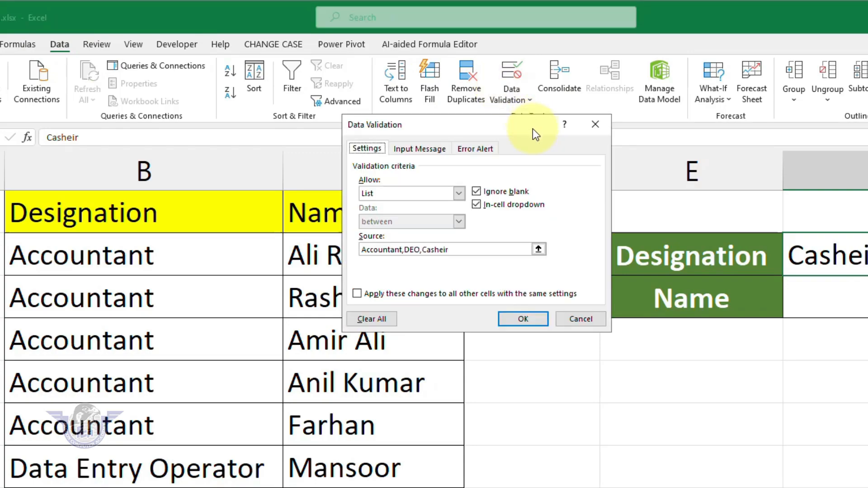
{"action": "left_click", "coordinate": [452, 249]}
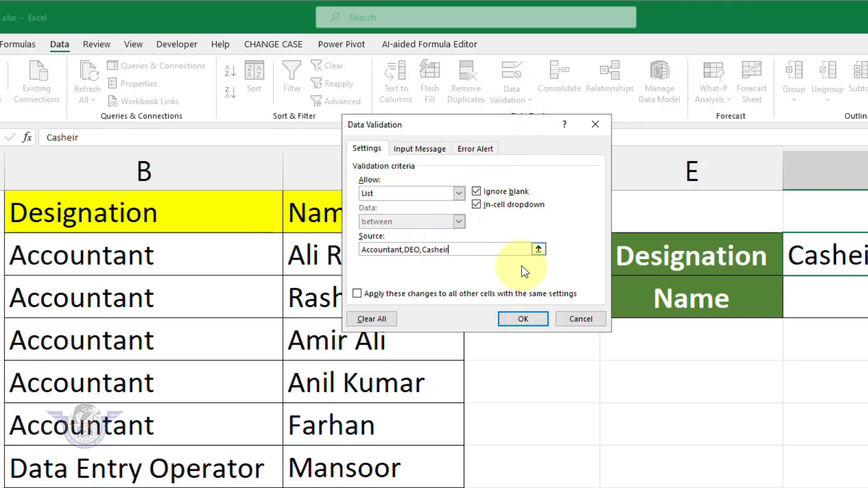
{"action": "key", "text": "BackSpace"}
{"action": "key", "text": "BackSpace"}
{"action": "key", "text": "BackSpace"}
{"action": "type", "text": "ie"}
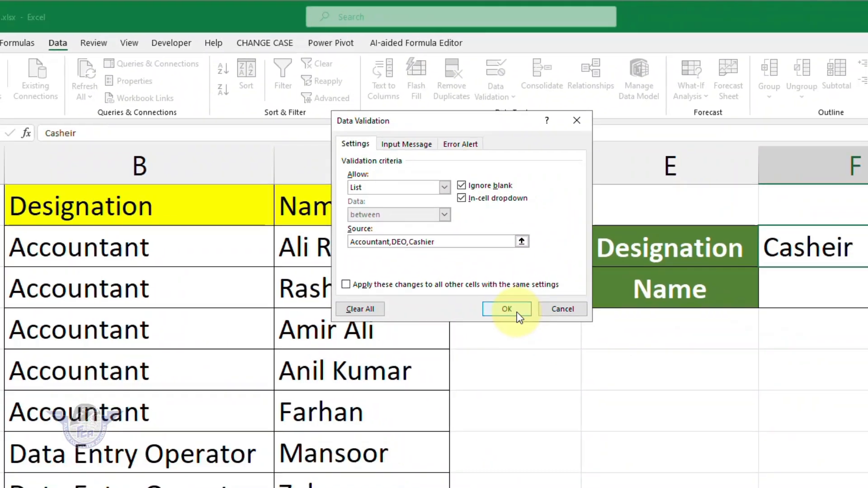
{"action": "left_click", "coordinate": [600, 366]}
{"action": "left_click", "coordinate": [820, 223]}
{"action": "left_click", "coordinate": [738, 260]}
Step: Pick Cashier in F3 and check that F4's Name drop-down lists only the three cashiers, leaving it empty
{"action": "left_click", "coordinate": [819, 224]}
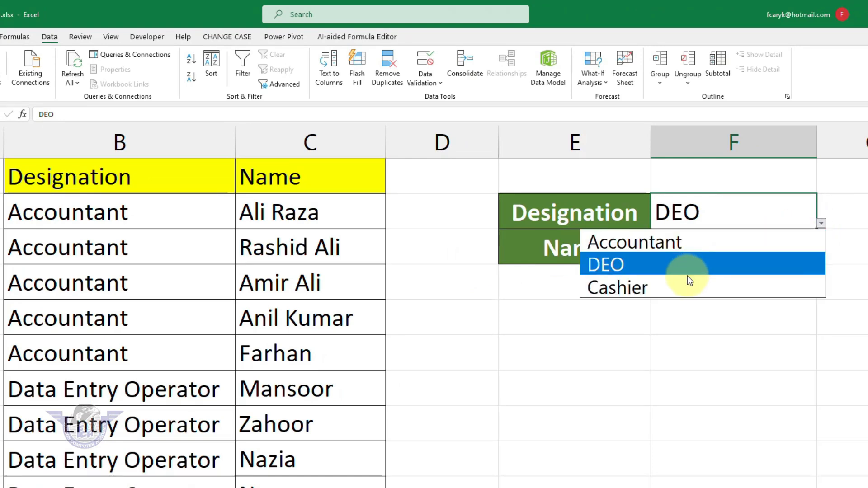
{"action": "left_click", "coordinate": [682, 286]}
{"action": "left_click", "coordinate": [752, 248]}
{"action": "left_click", "coordinate": [821, 258]}
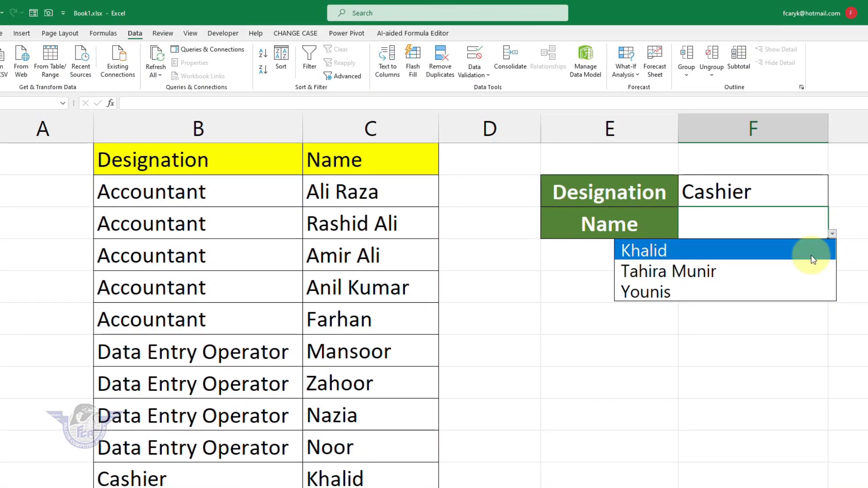
{"action": "left_click", "coordinate": [674, 326]}
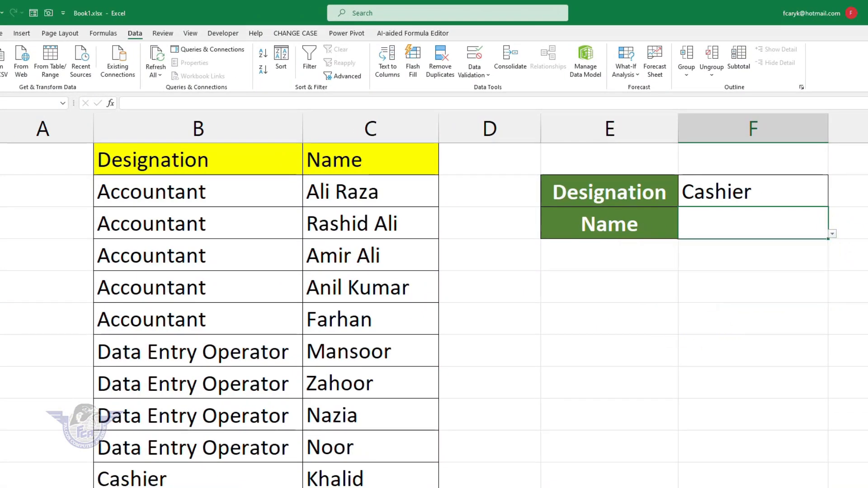
{"action": "scroll", "coordinate": [846, 362], "scroll_direction": "down", "scroll_amount": 3}
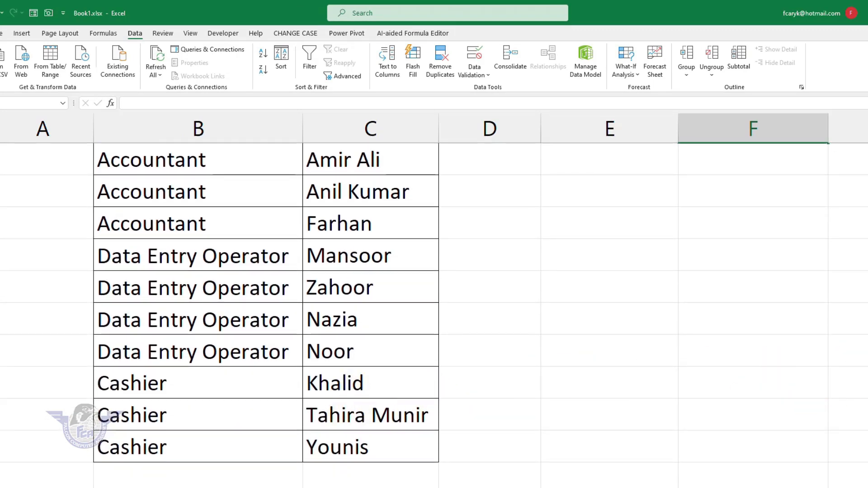
{"action": "scroll", "coordinate": [849, 316], "scroll_direction": "up", "scroll_amount": 4}
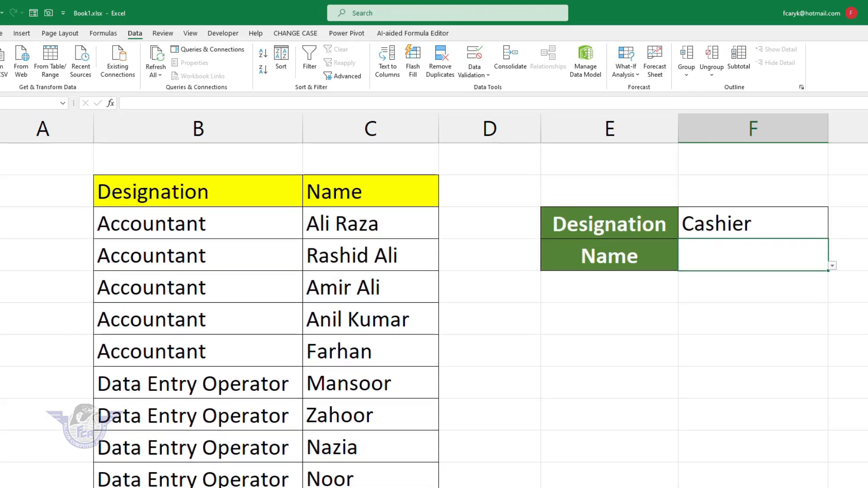